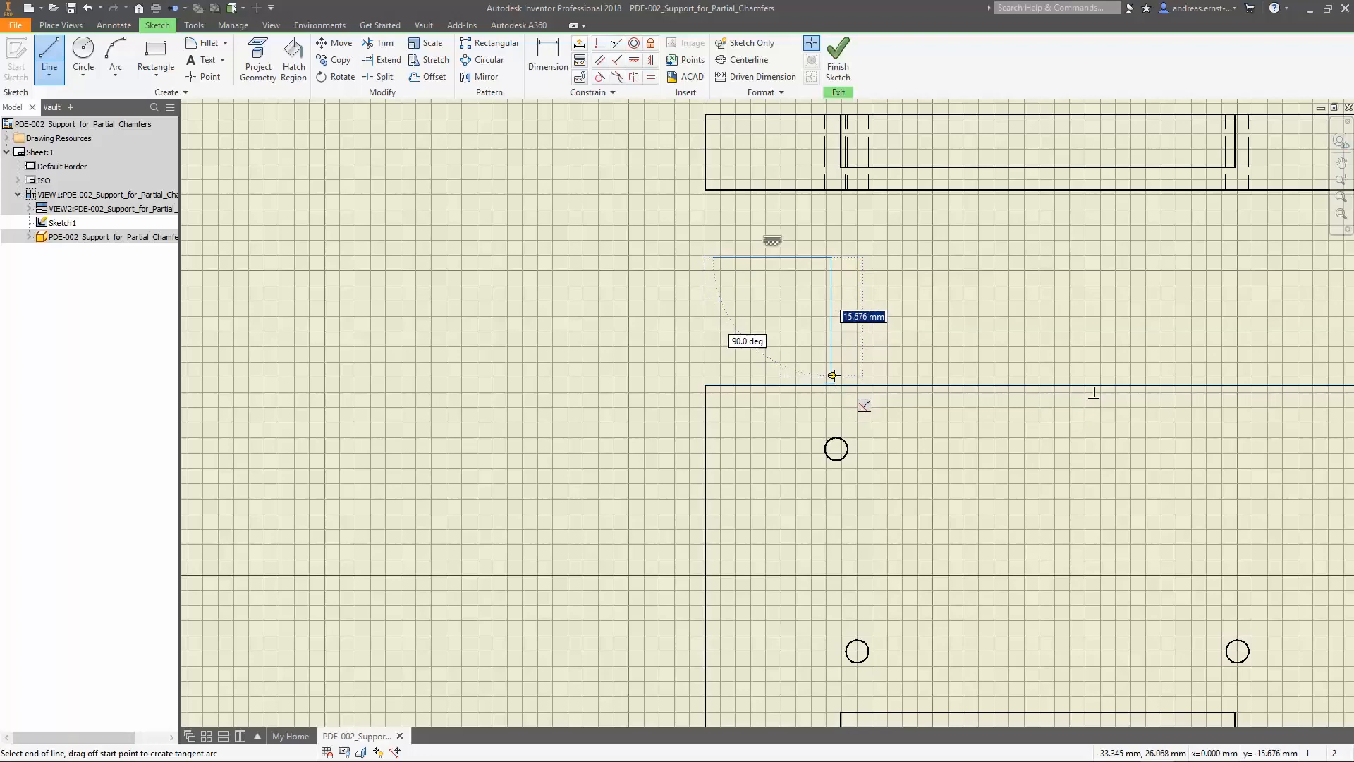
Complete the line above the plate's lower view with a vertical leg perpendicular to its upper edge, and show then hide all constraints.
click(832, 363)
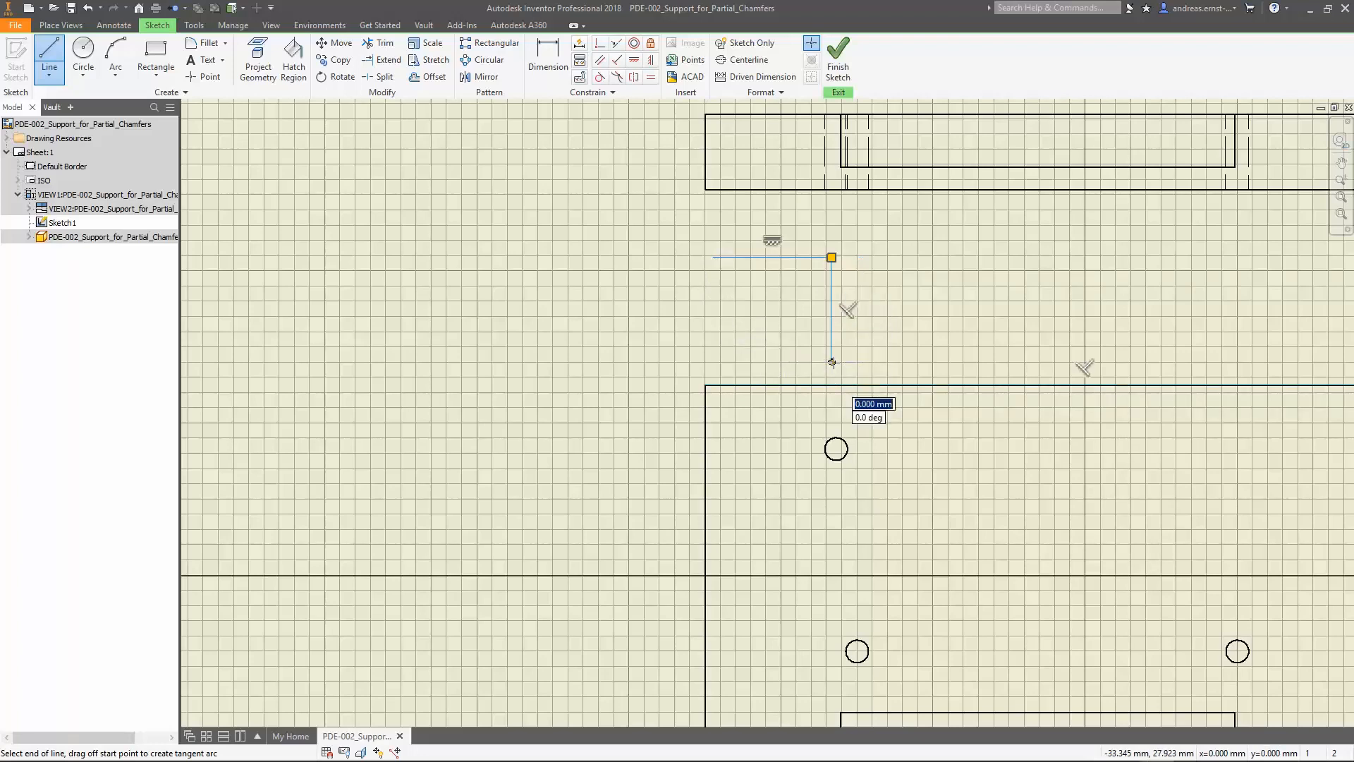
right_click(833, 362)
click(864, 364)
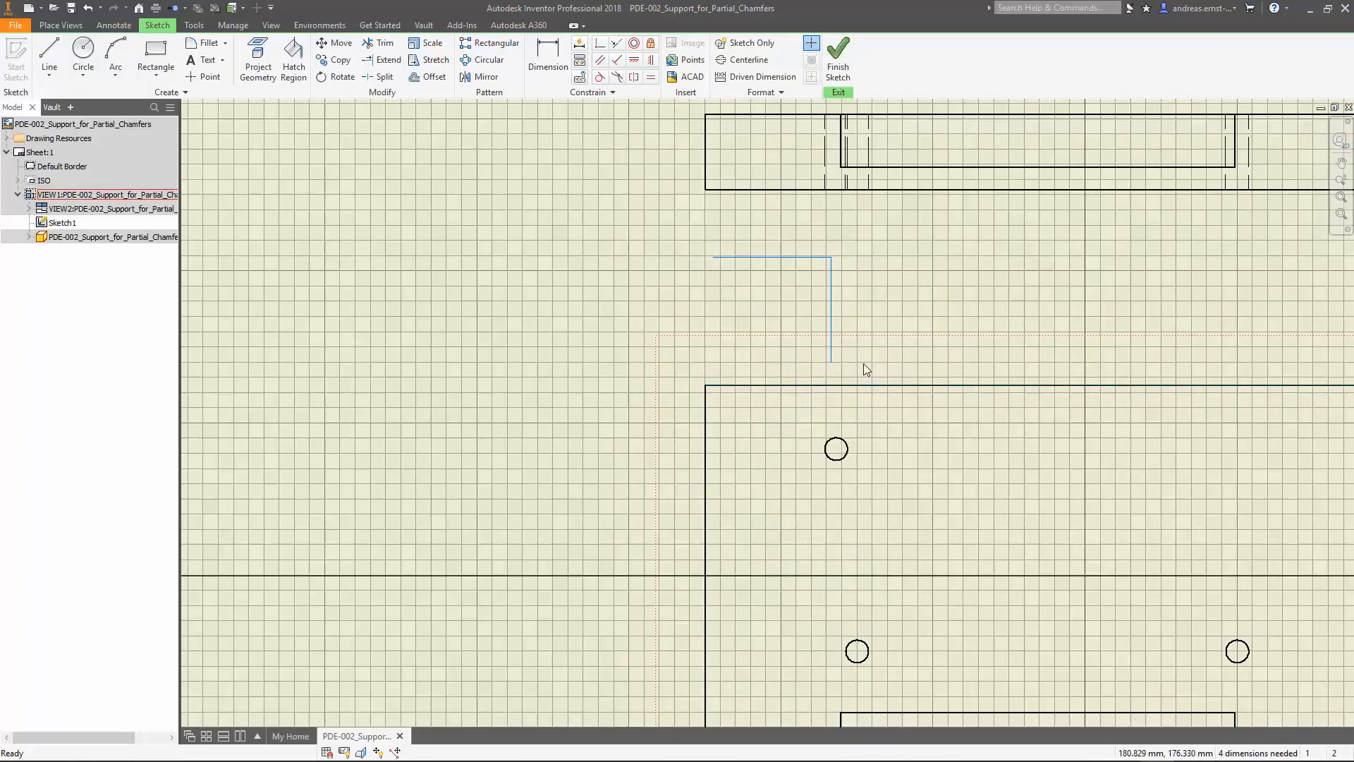
click(361, 752)
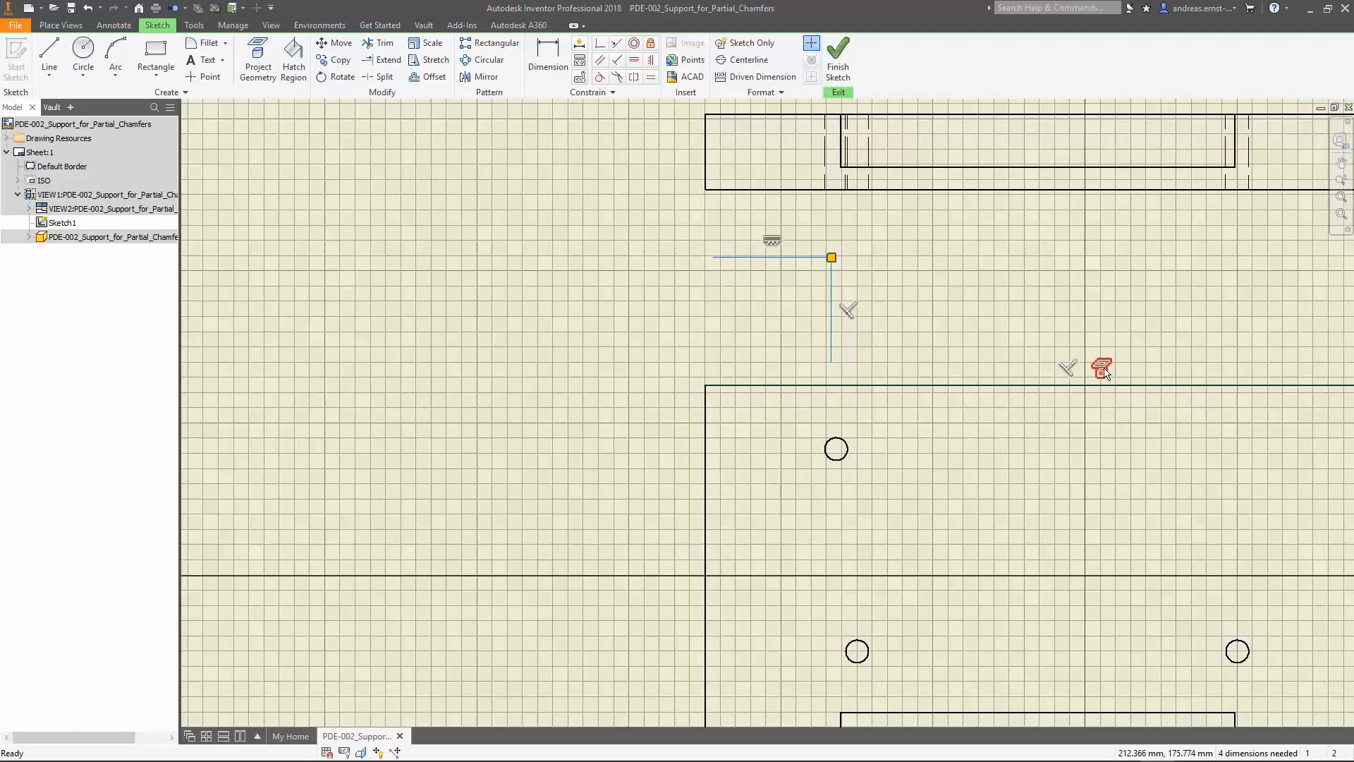
click(345, 752)
Turn off automatic edge projection during curve creation in the application's sketch options.
click(196, 27)
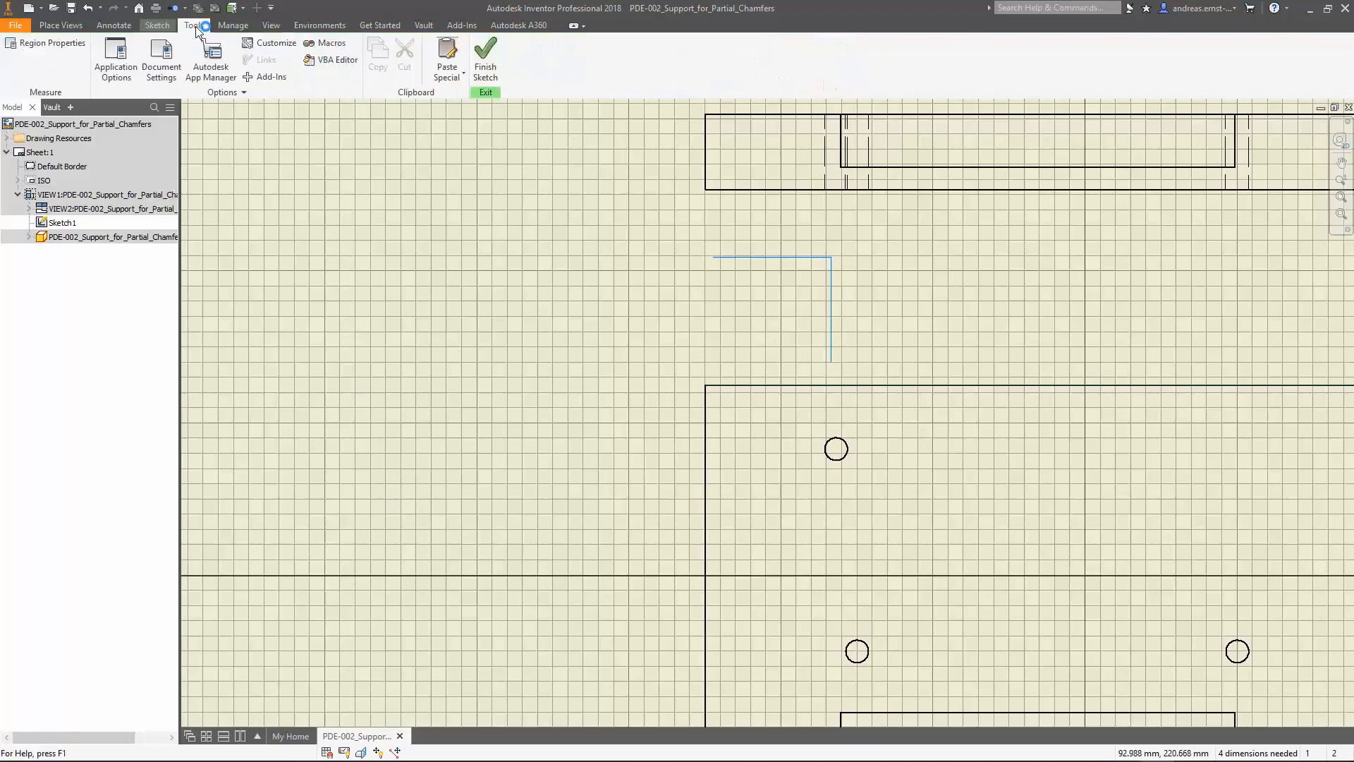
click(123, 55)
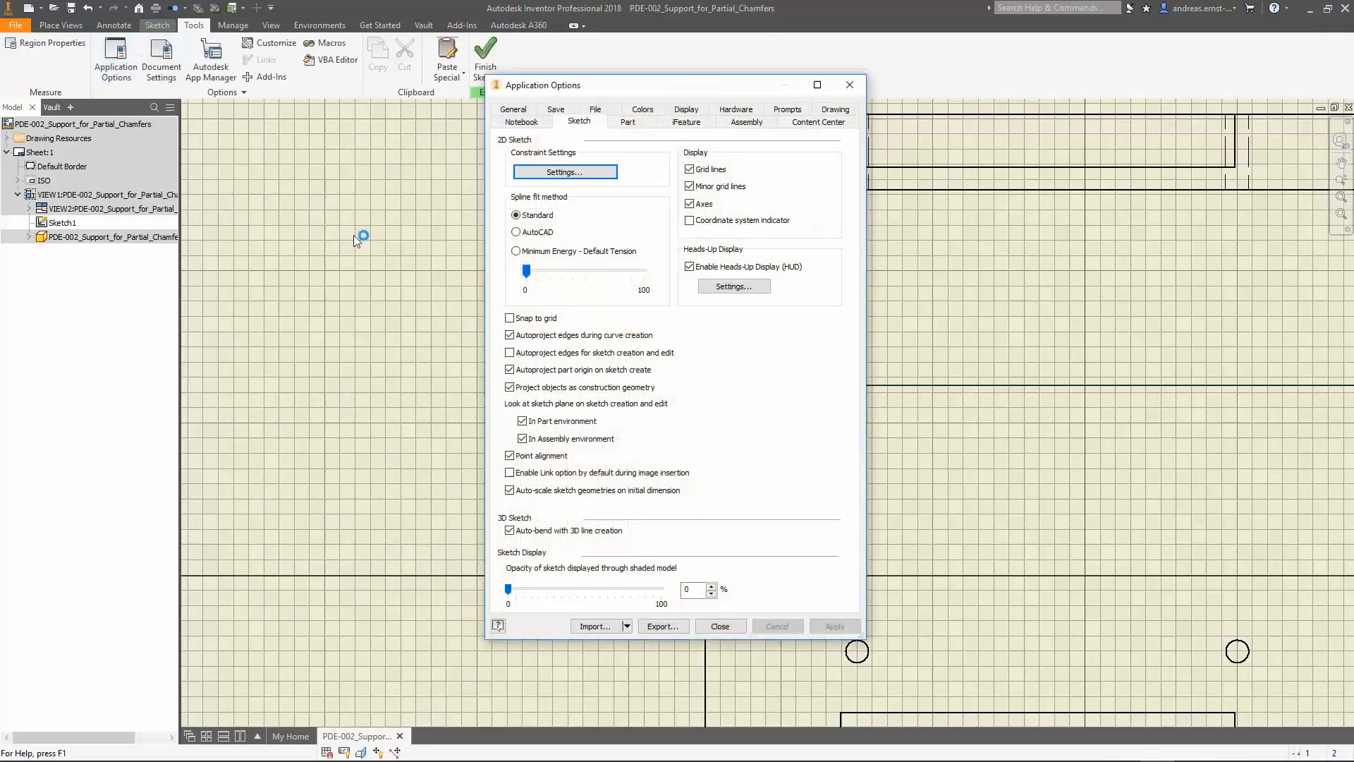
click(534, 337)
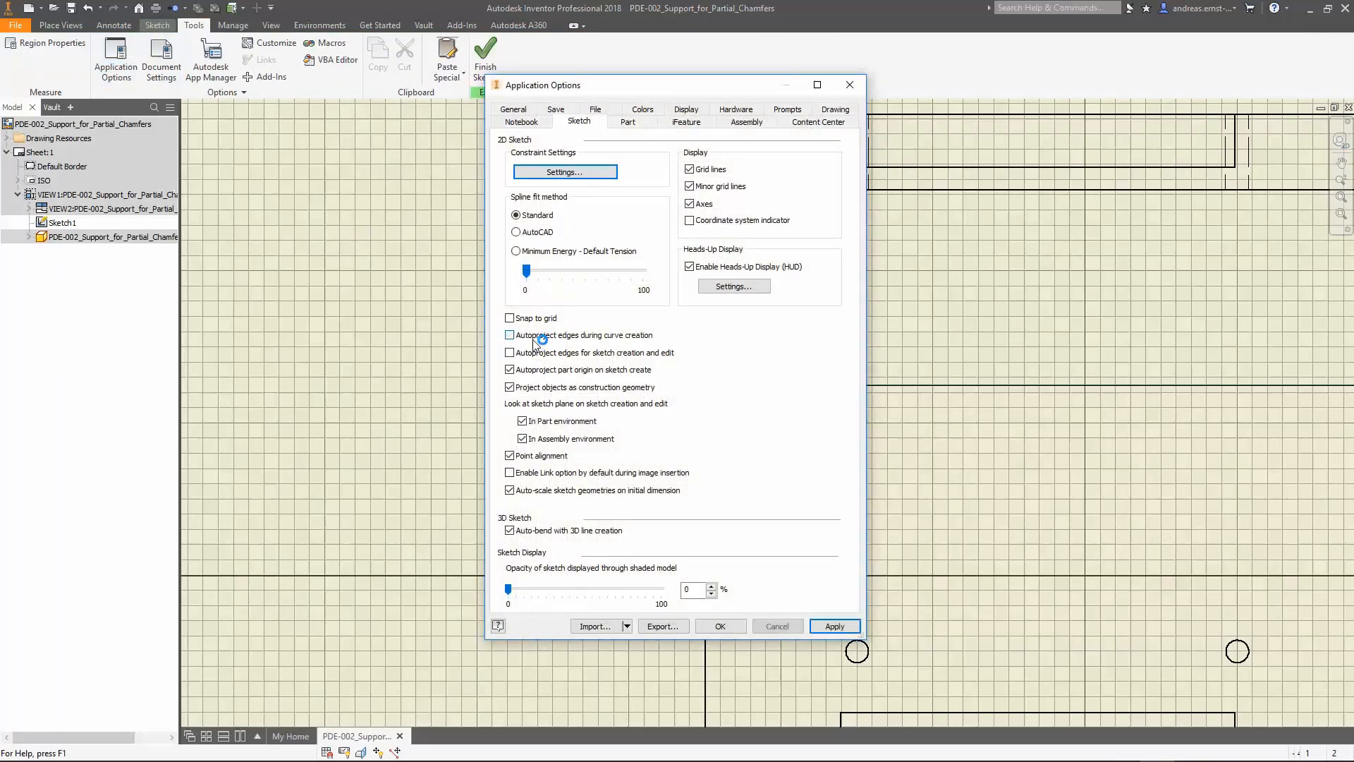
click(732, 627)
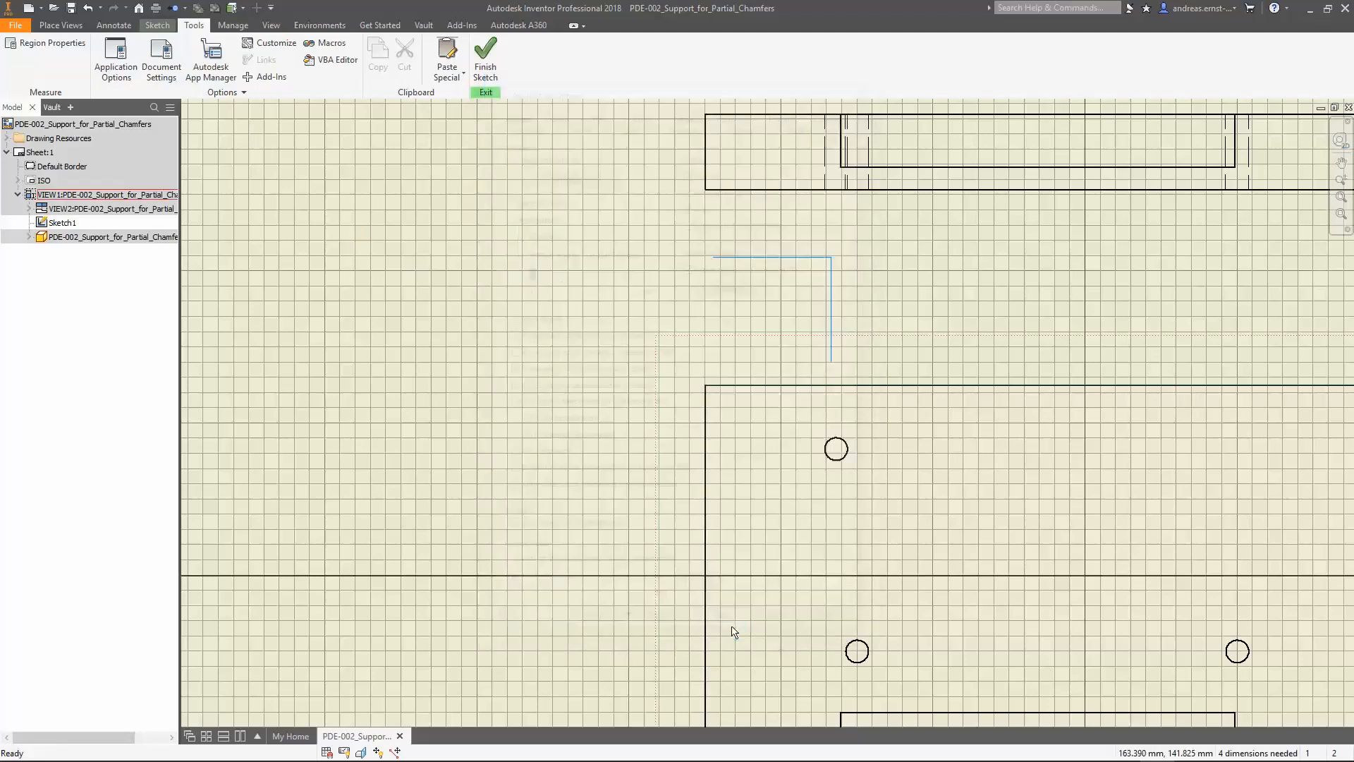
Draw a stepped line chain ending on the plate's left edge with a segment about 15.5 mm long, and show then hide all constraints.
click(158, 24)
click(48, 60)
click(503, 517)
click(586, 517)
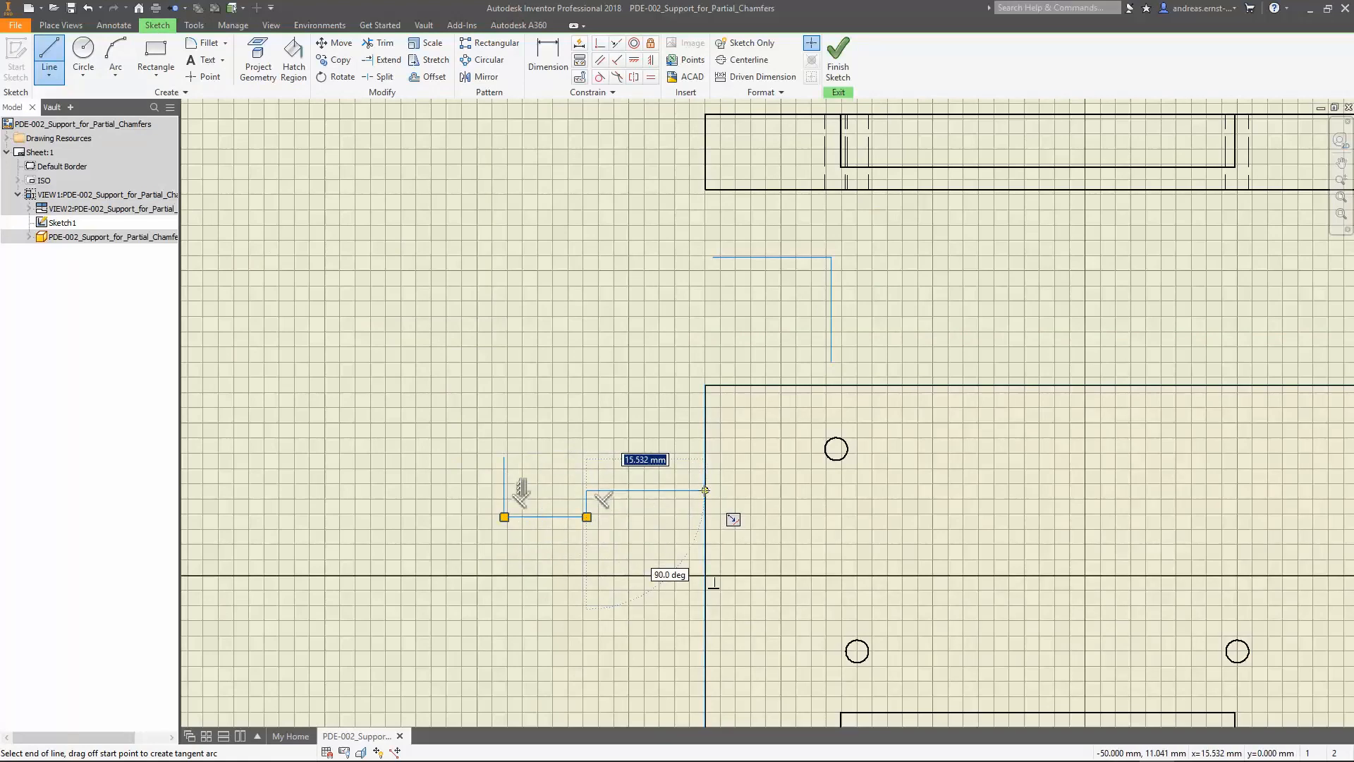
click(705, 490)
right_click(705, 490)
click(710, 536)
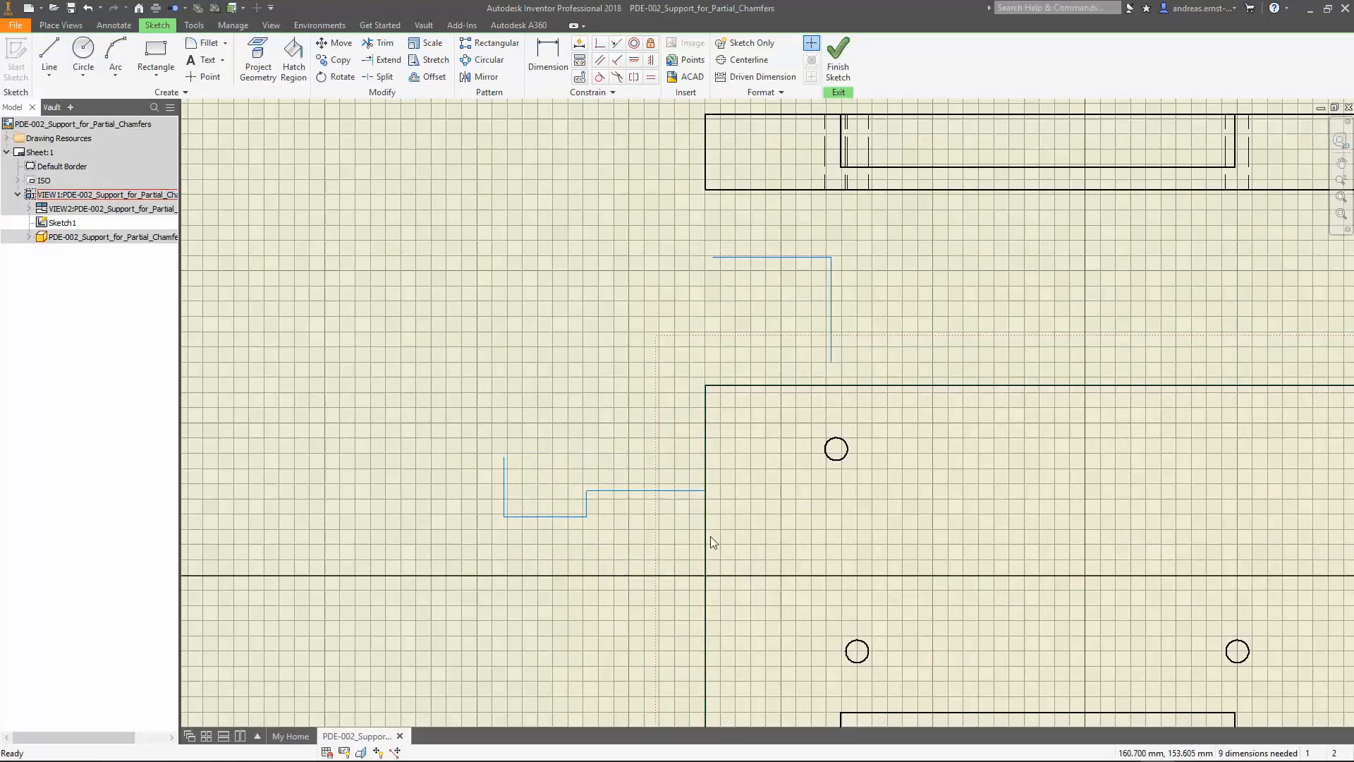
click(344, 752)
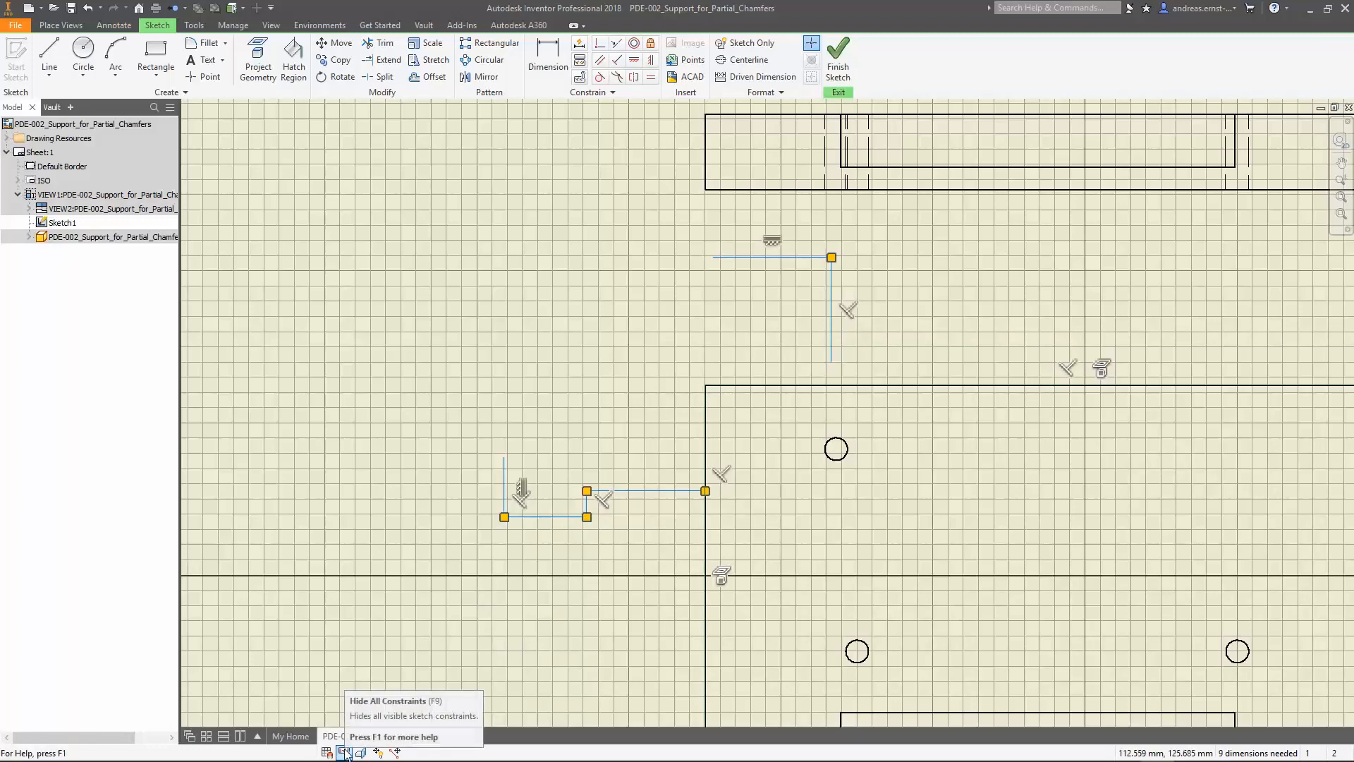
click(345, 752)
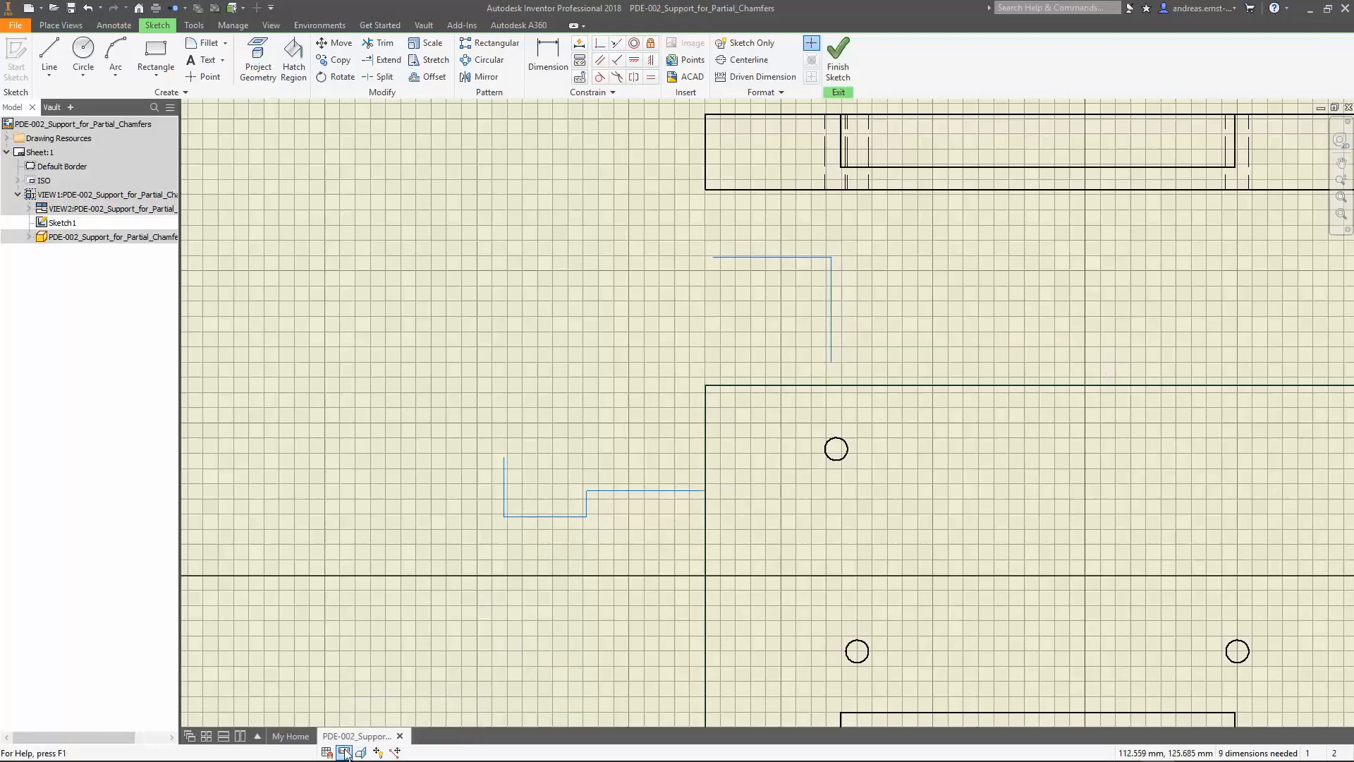
Finish Sketch1 and reopen it for editing.
click(838, 58)
click(62, 222)
right_click(62, 222)
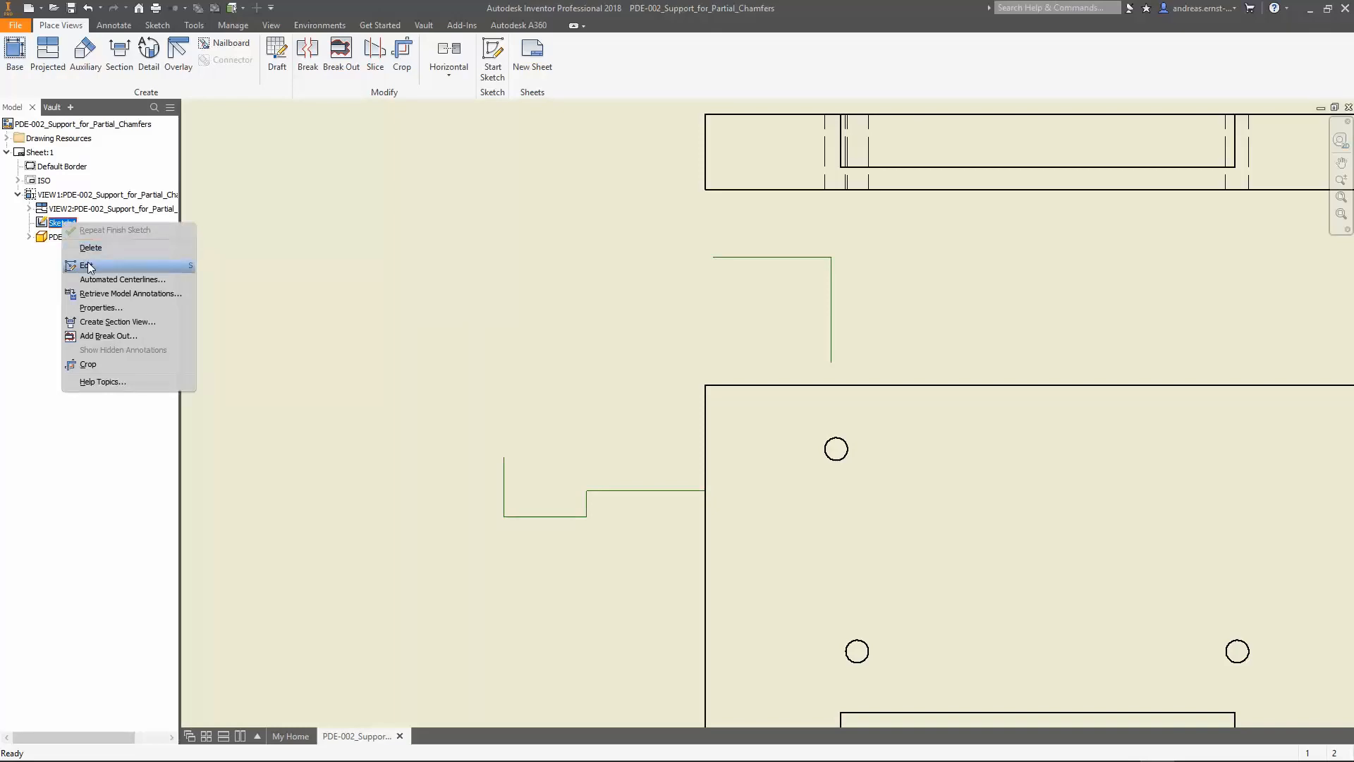
click(91, 266)
Draw an L-shaped line from outside the plate to its right edge, and show then hide all constraints.
middle_drag(940, 497, 492, 471)
click(50, 55)
click(1106, 389)
click(1105, 464)
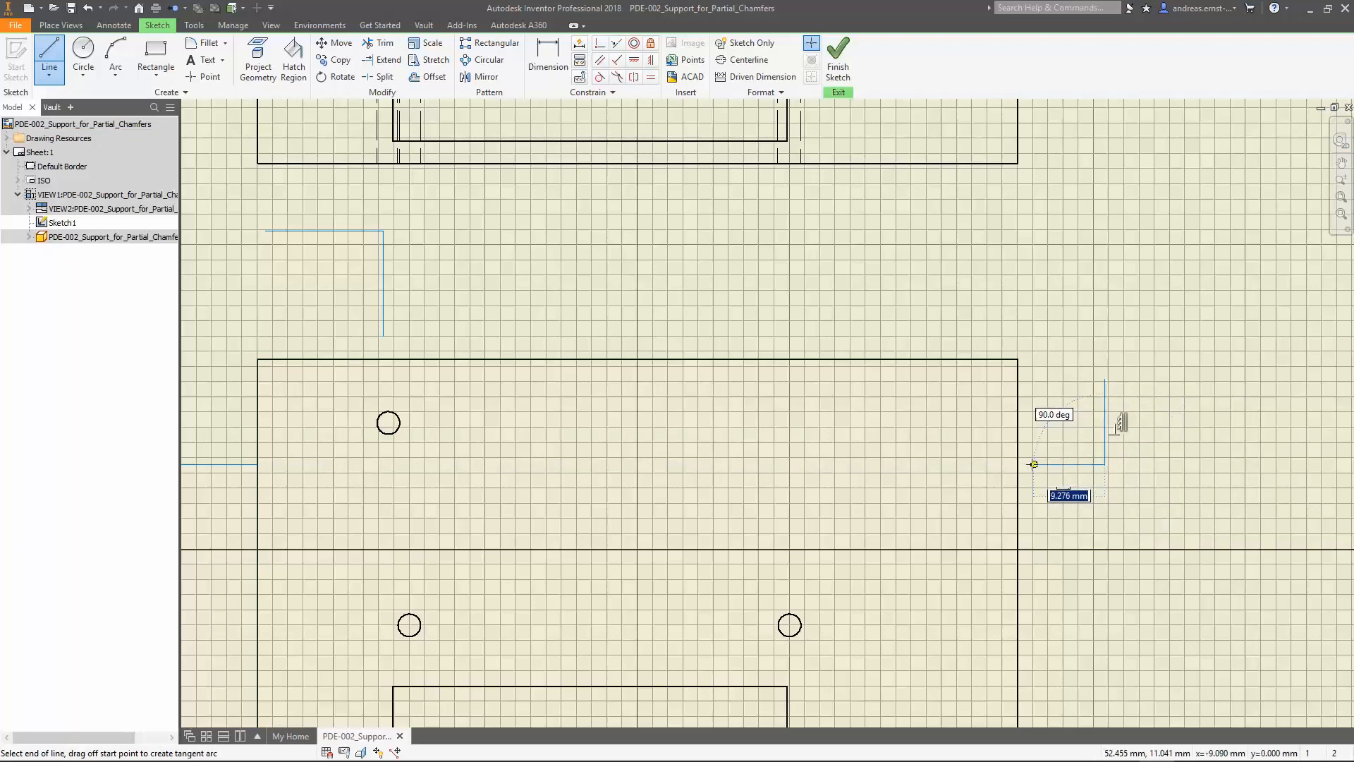
click(1017, 464)
right_click(1018, 465)
click(1063, 467)
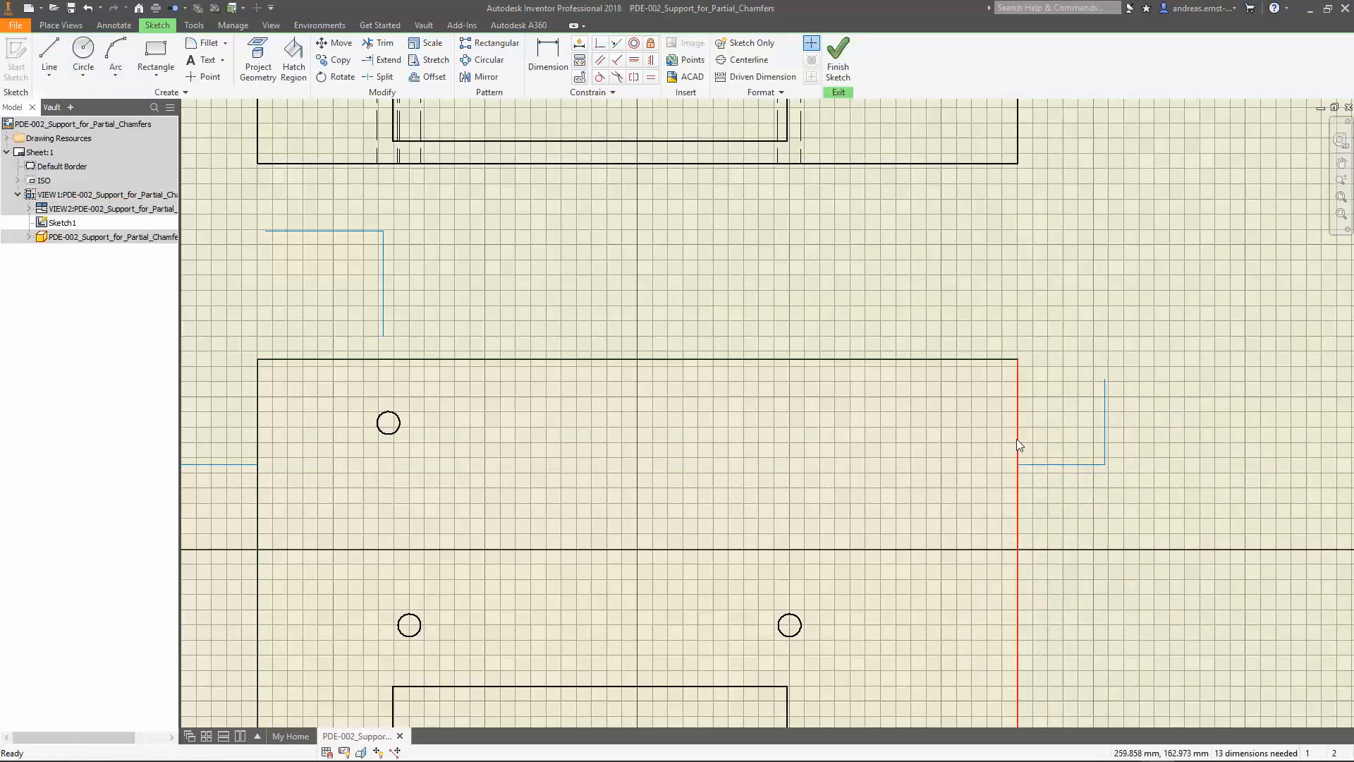
click(343, 752)
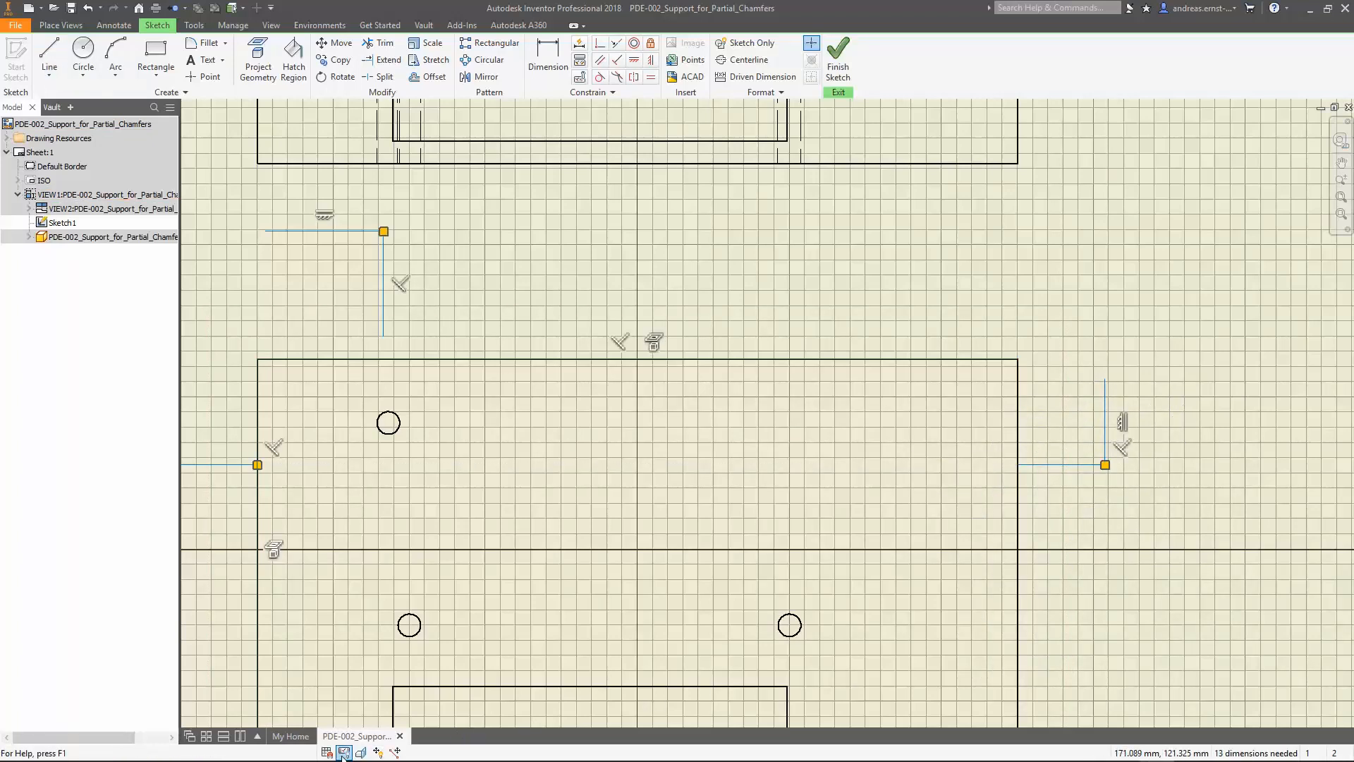
click(344, 755)
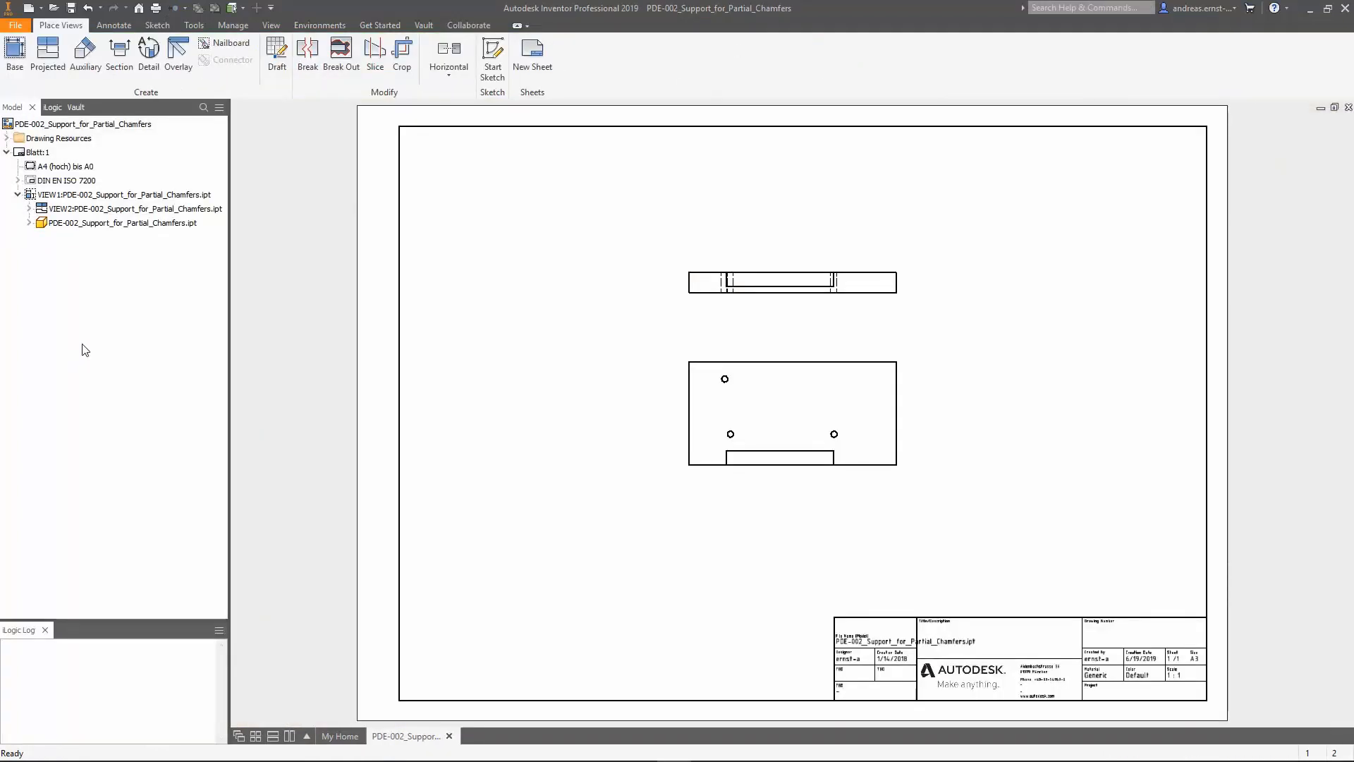
In the Inventor 2019 drawing, enable Autoproject edges during curve creation in the application's sketch options.
click(194, 24)
click(115, 60)
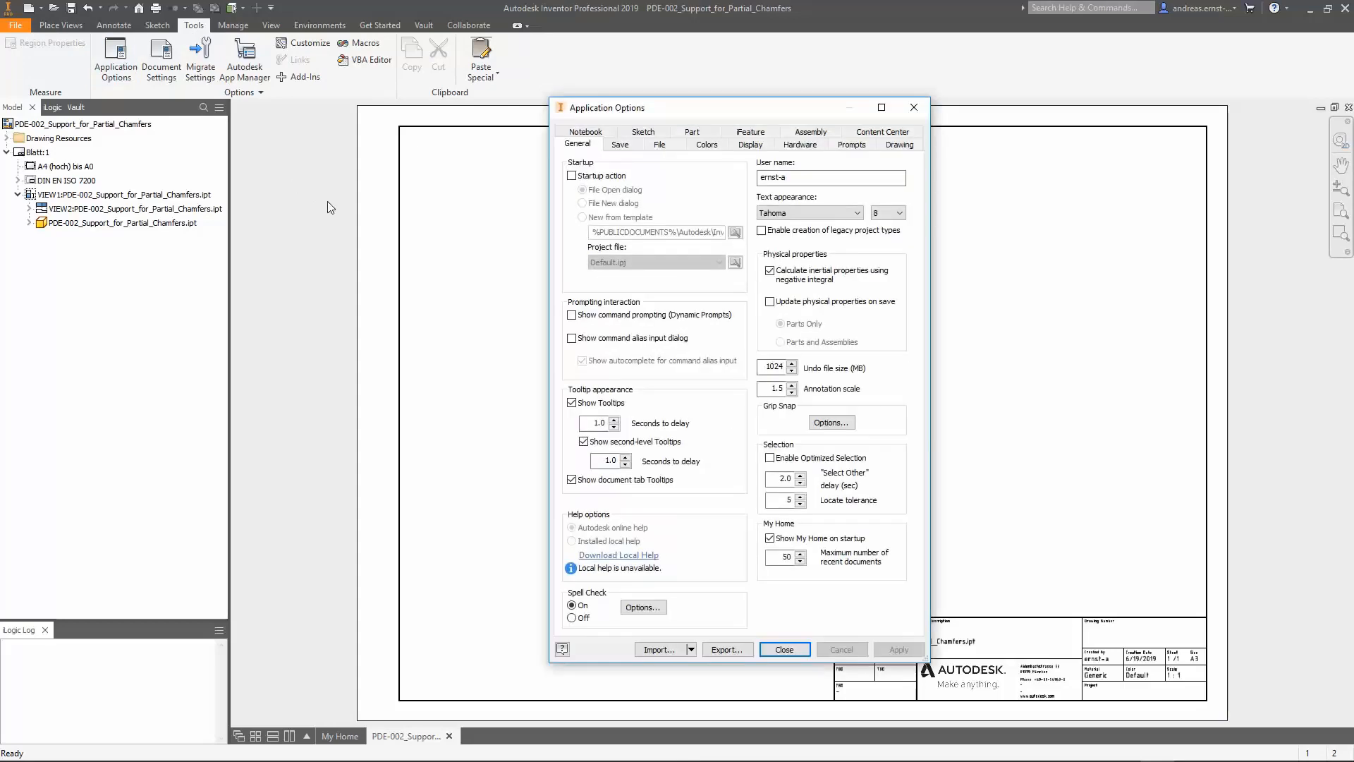
click(644, 132)
click(574, 357)
click(798, 648)
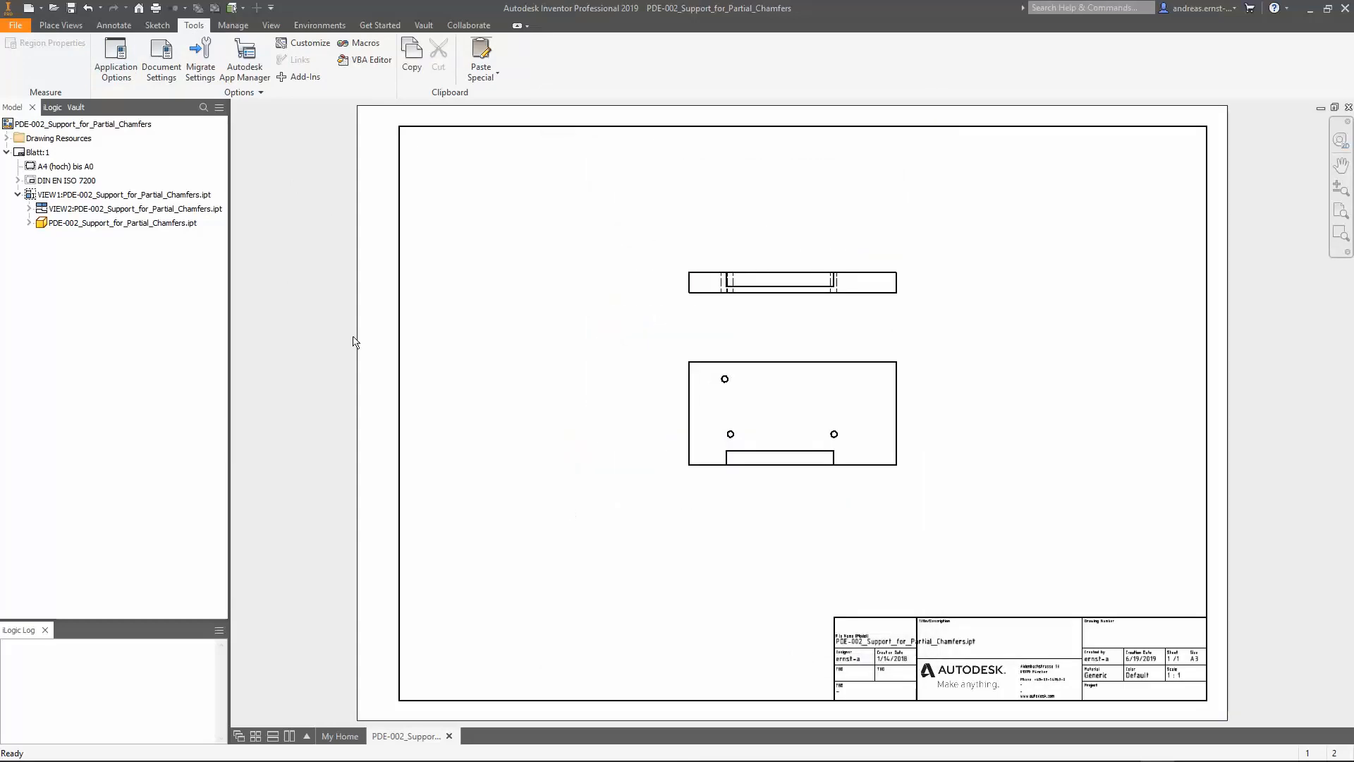
Start a new sketch on the lower view of the plate.
click(60, 25)
click(493, 57)
click(704, 354)
scroll(704, 354, up, 5)
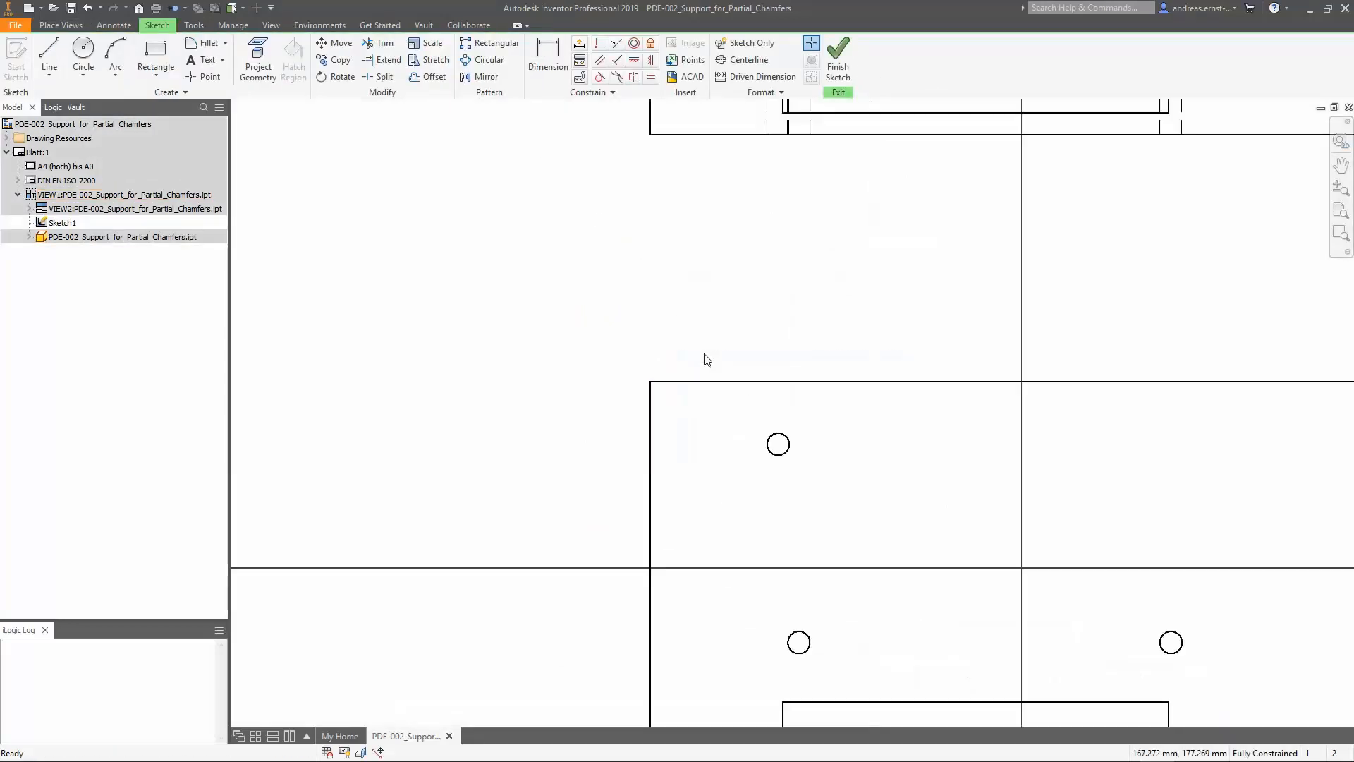
Draw a horizontal line with a slanted leg about 15.2 mm long above the plate, and show then hide all constraints.
click(49, 56)
click(538, 237)
click(734, 237)
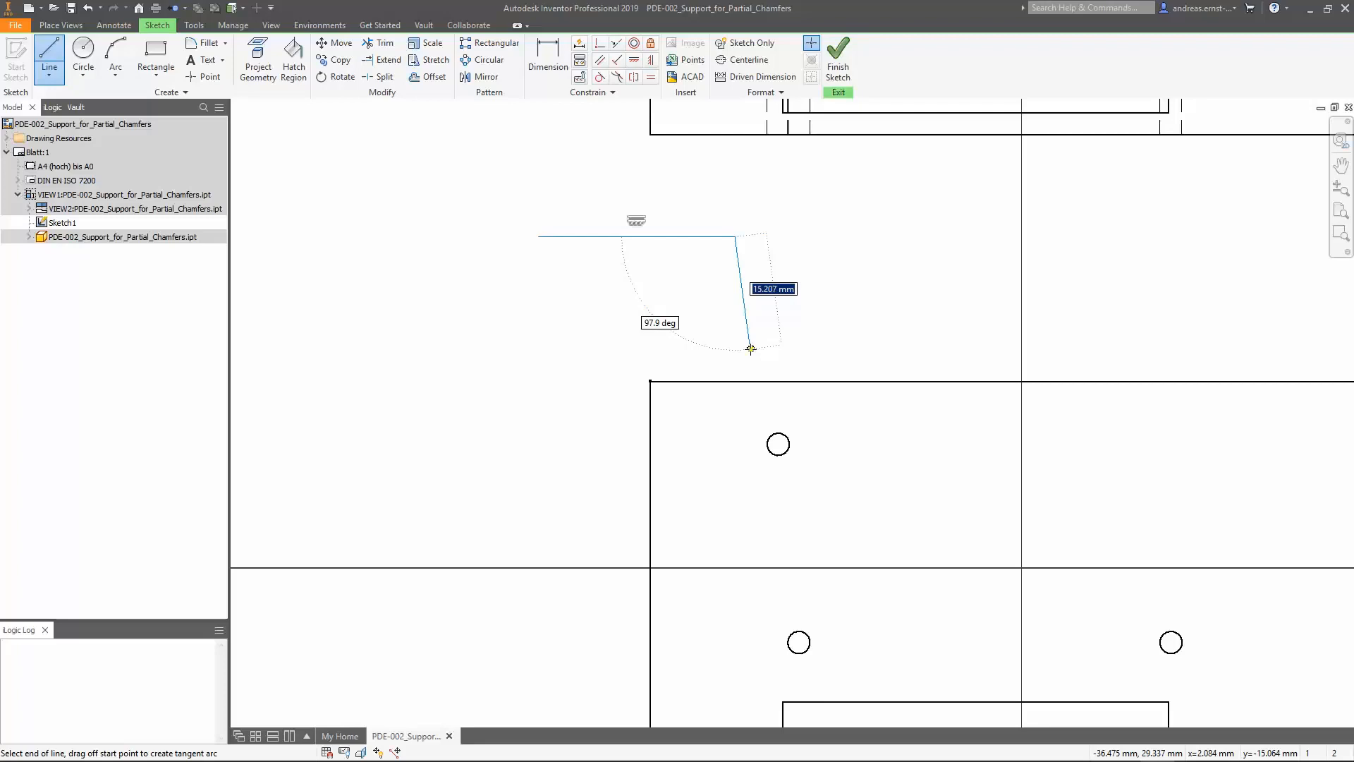
click(750, 349)
right_click(751, 349)
click(795, 354)
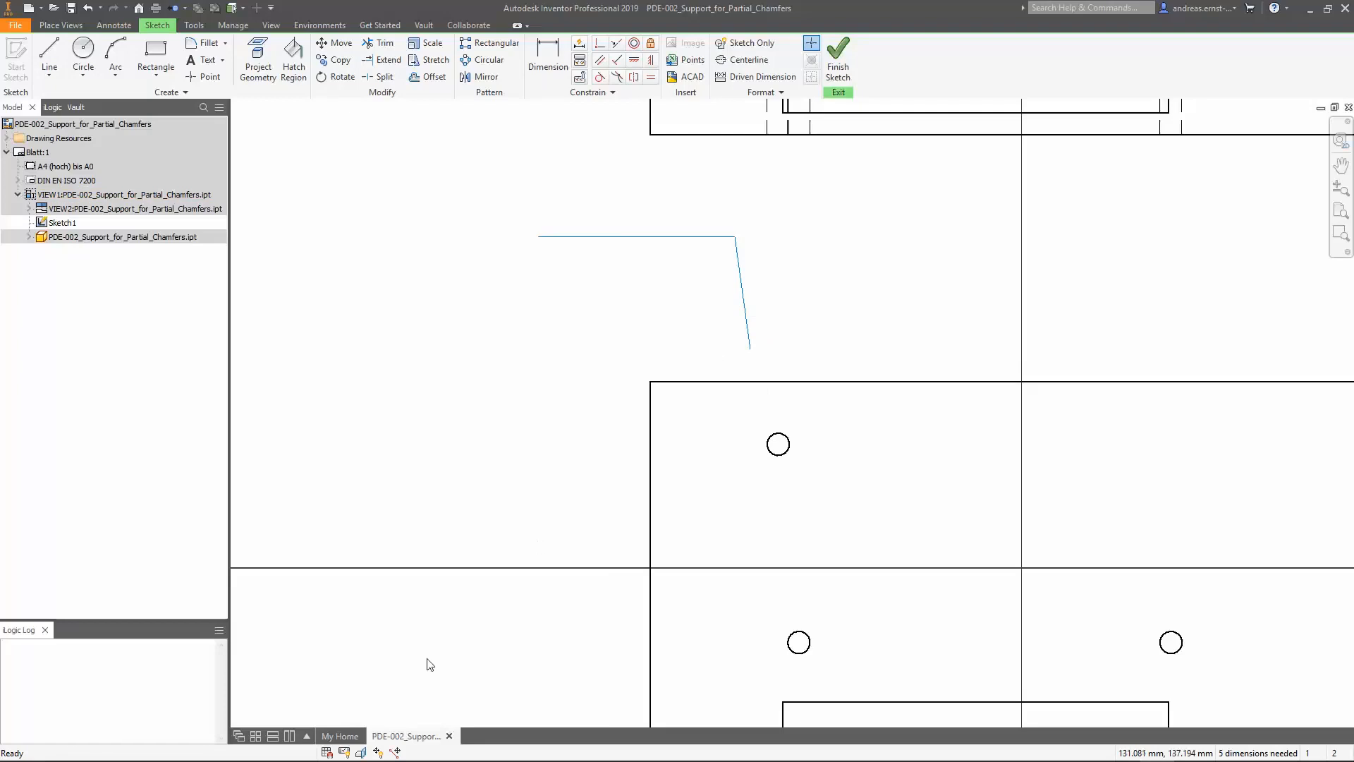
click(346, 751)
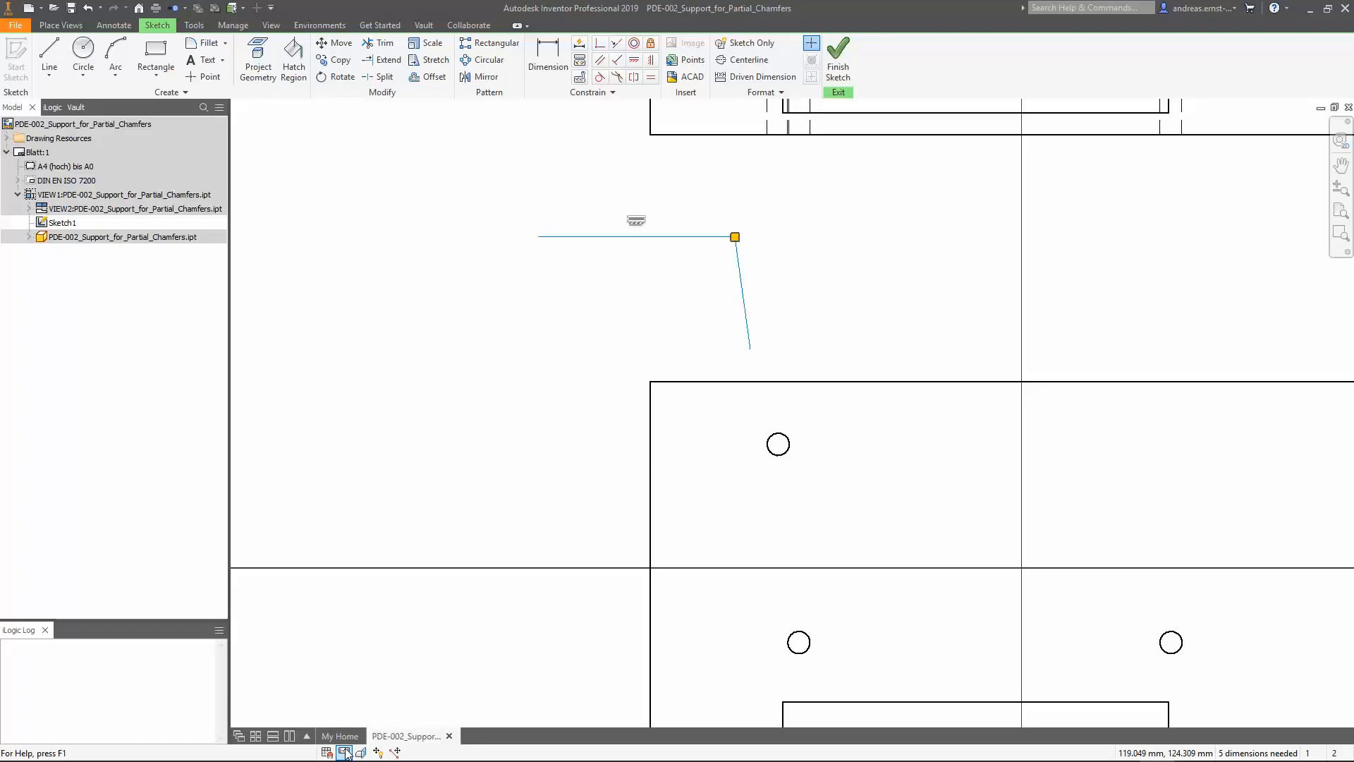
click(346, 752)
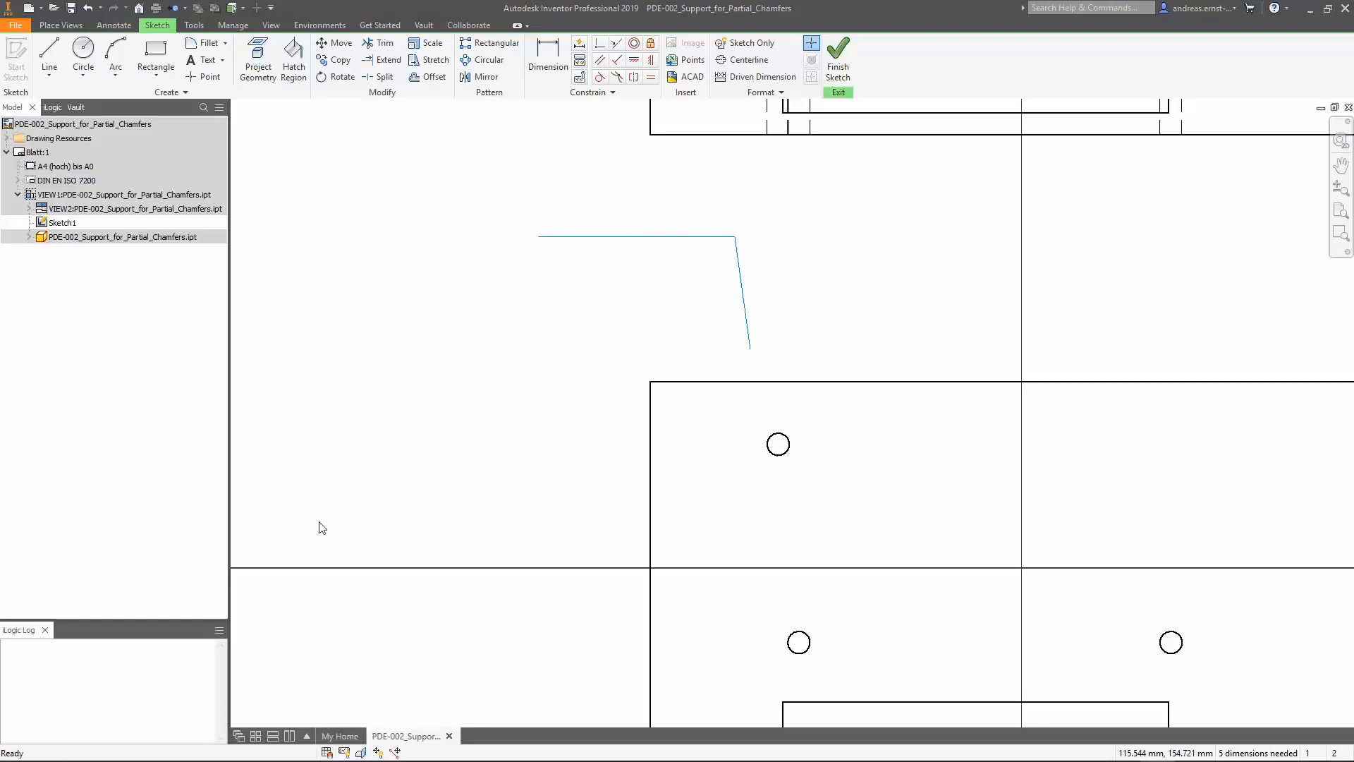
Disable Autoproject edges during curve creation in the application's sketch options.
click(192, 25)
click(115, 60)
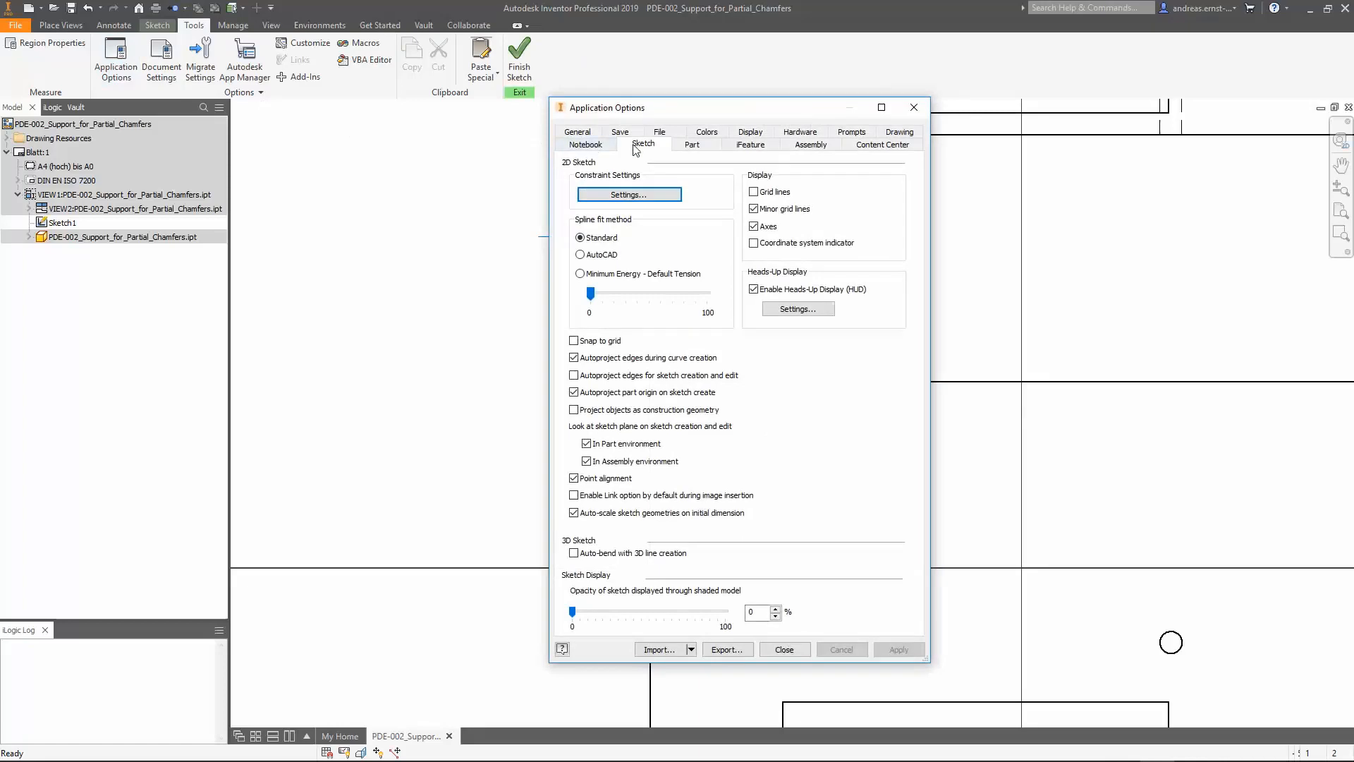
click(624, 358)
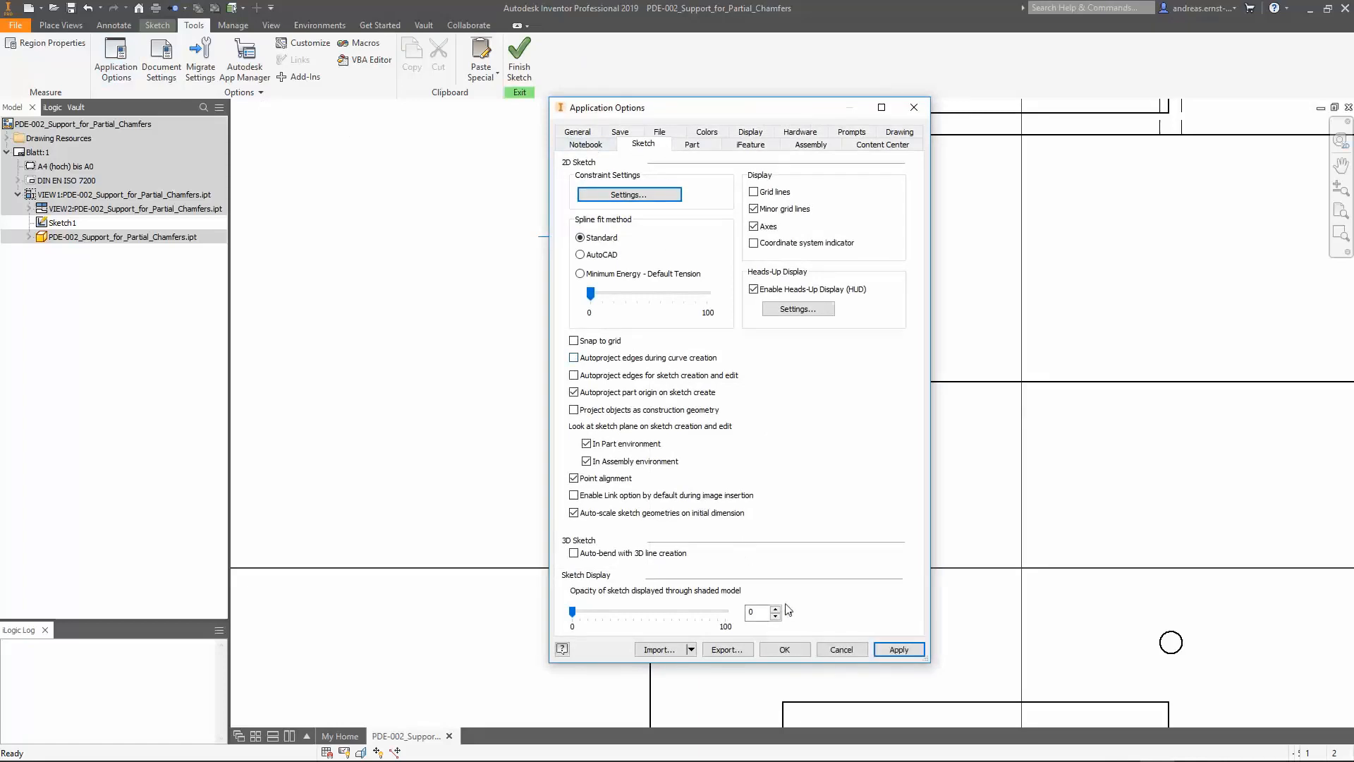
click(790, 649)
Draw an L-shaped line from outside the plate to its left edge, and display all sketch constraints.
click(157, 25)
click(49, 60)
click(477, 445)
click(477, 513)
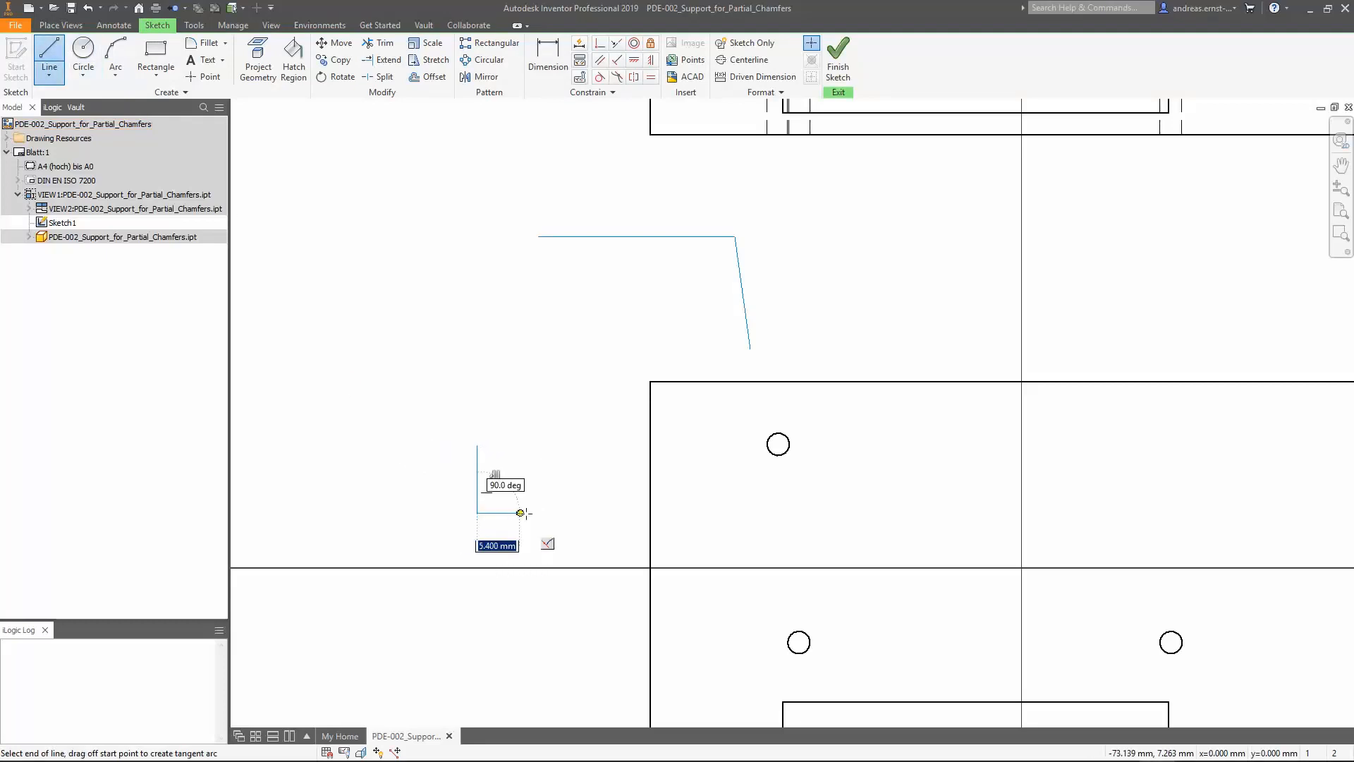
click(650, 513)
right_click(650, 514)
click(696, 522)
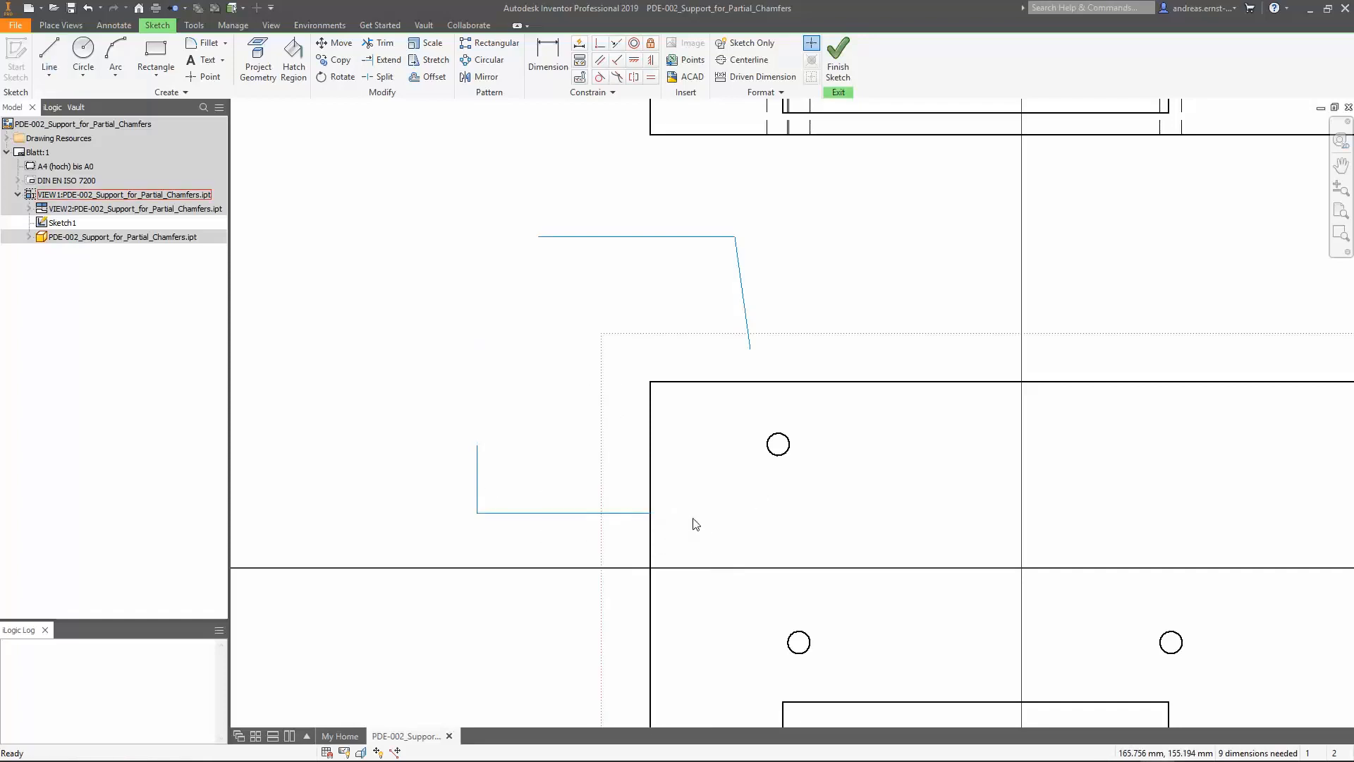
click(343, 752)
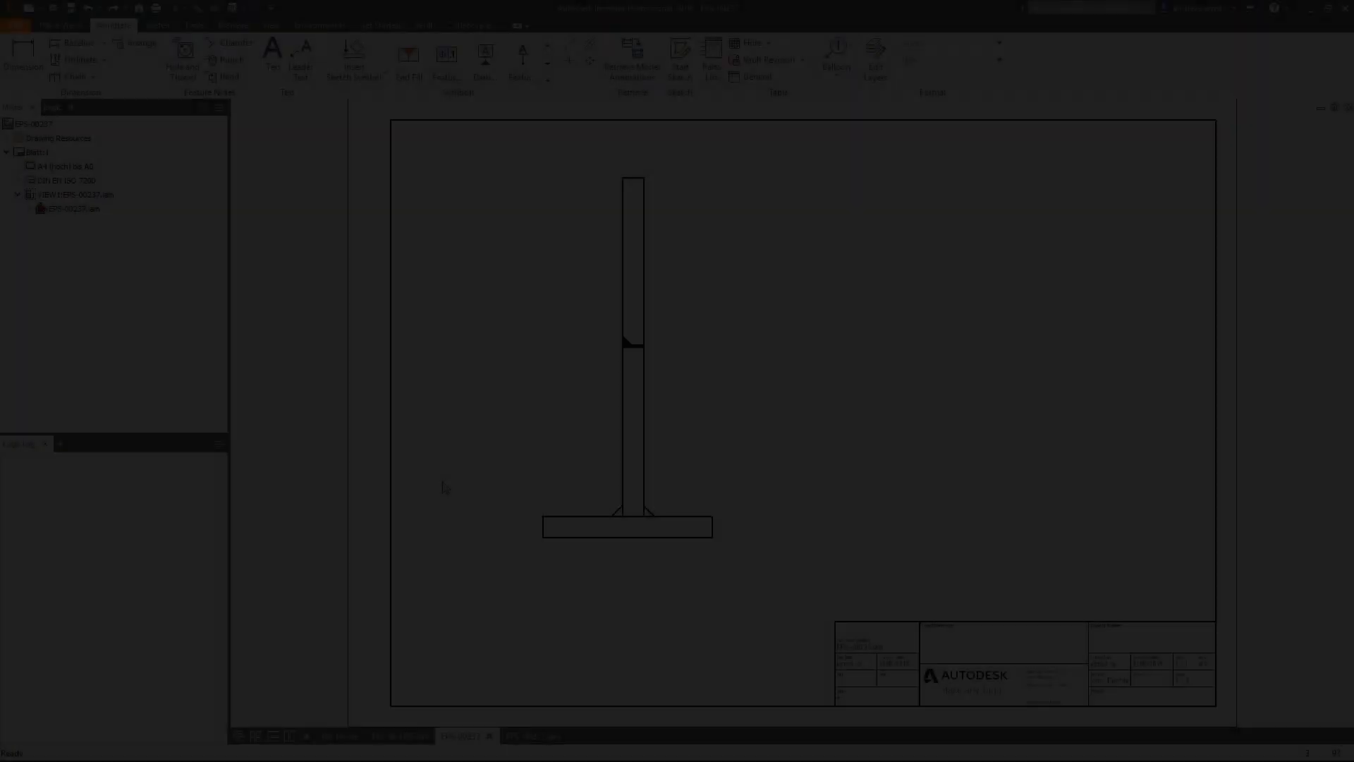
In the EPS-00237 drawing, add an end fill at the left weld corner using the Fillet (z = 5 mm) preset.
scroll(642, 531, down, 3)
scroll(643, 531, up, 10)
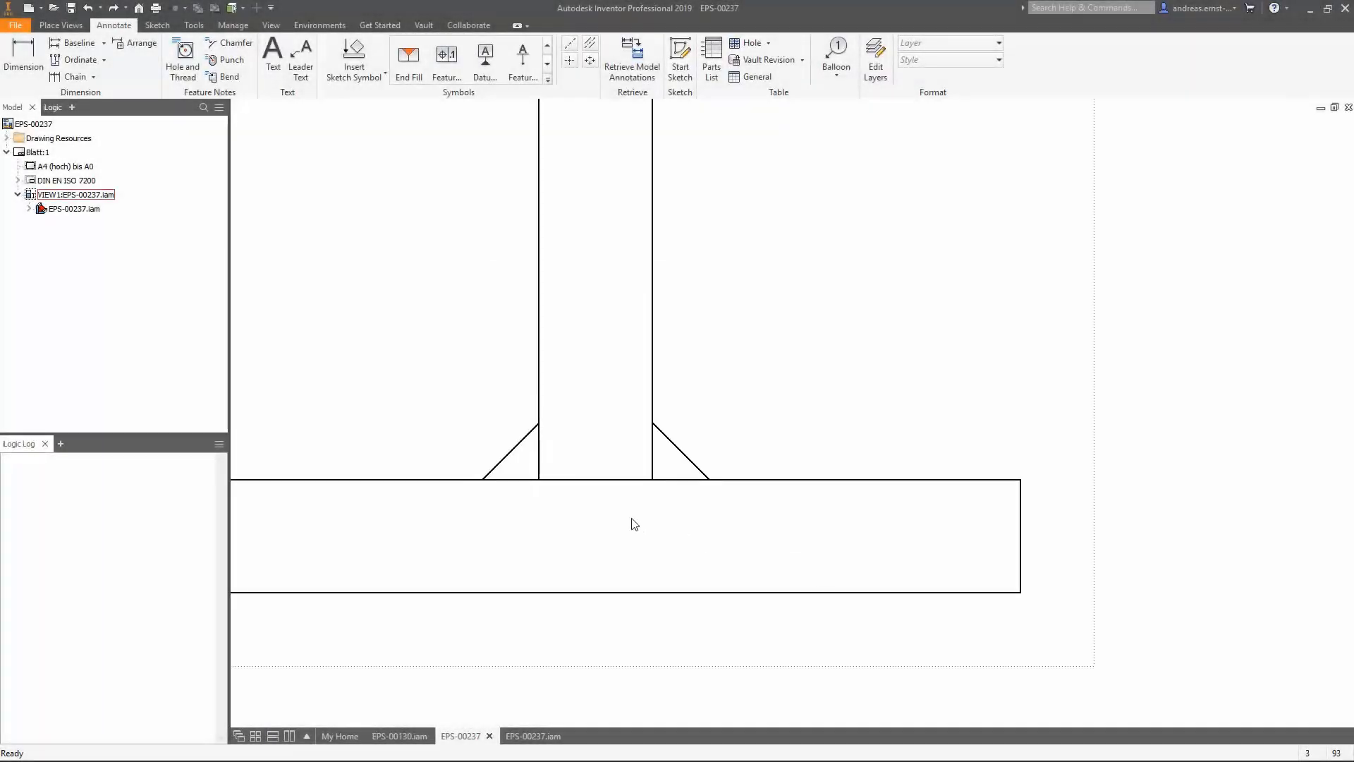
scroll(543, 469, up, 4)
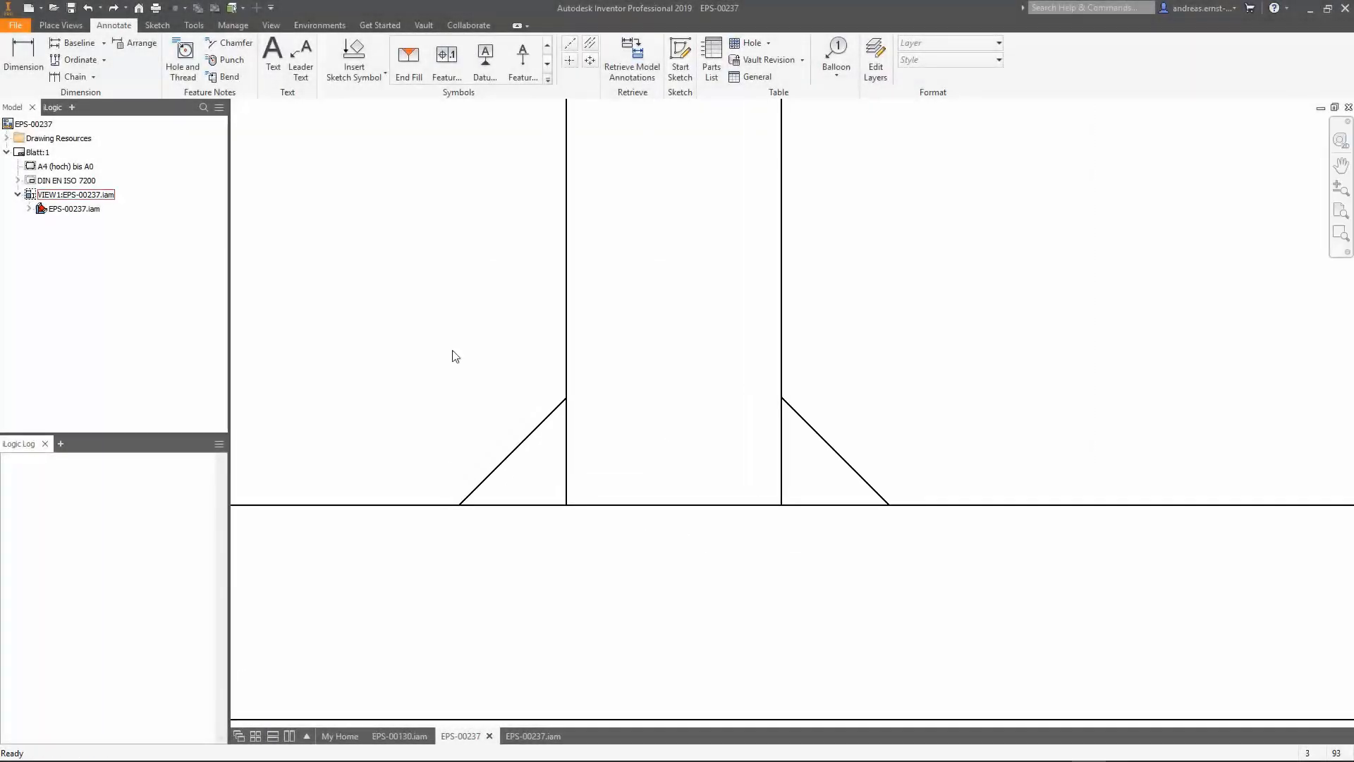
click(412, 69)
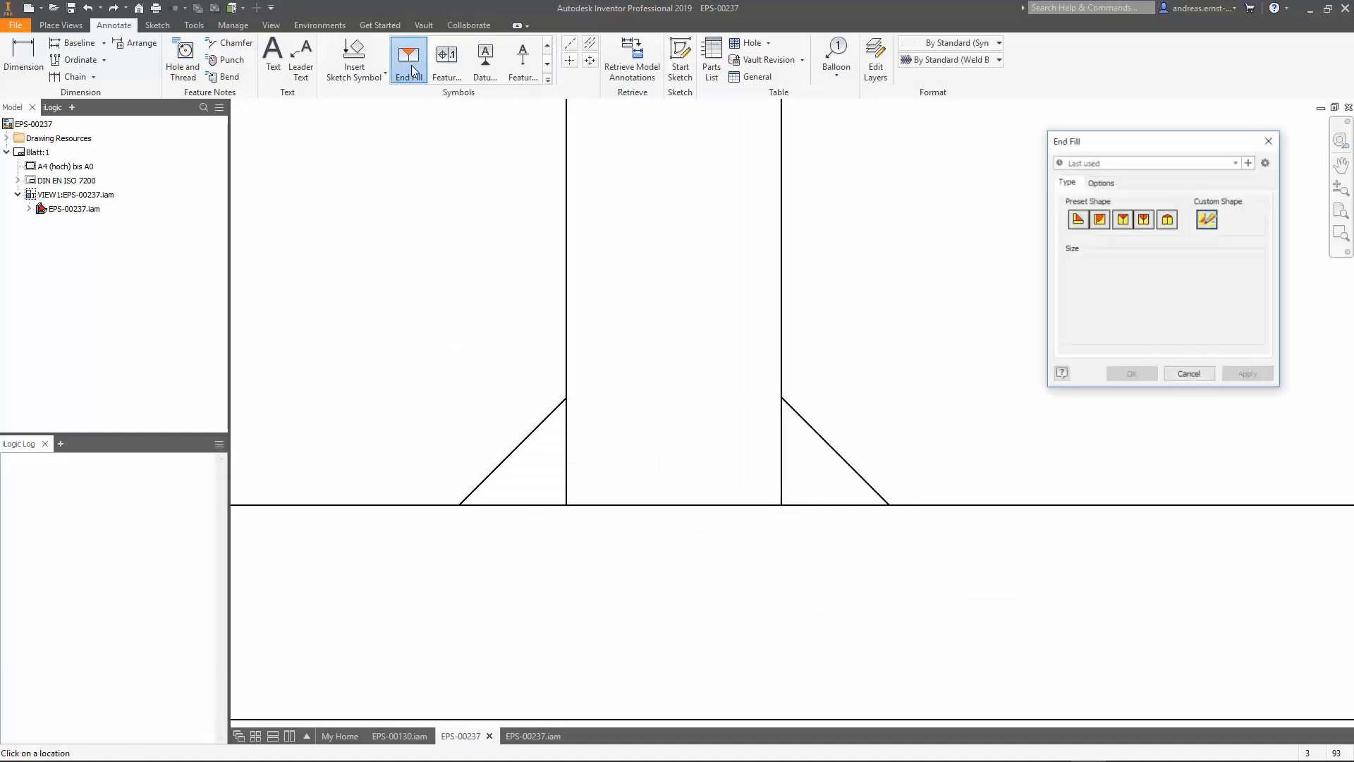
click(1238, 163)
click(1210, 190)
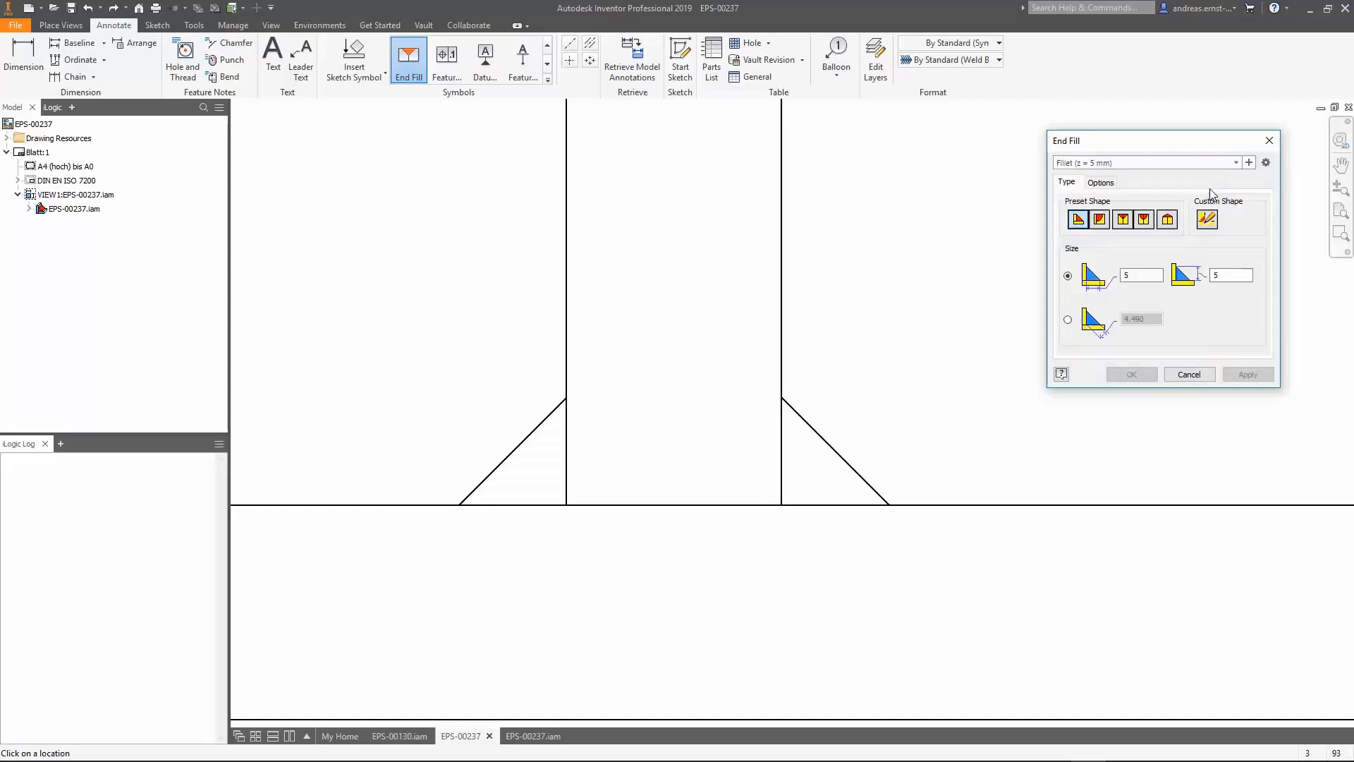
click(567, 502)
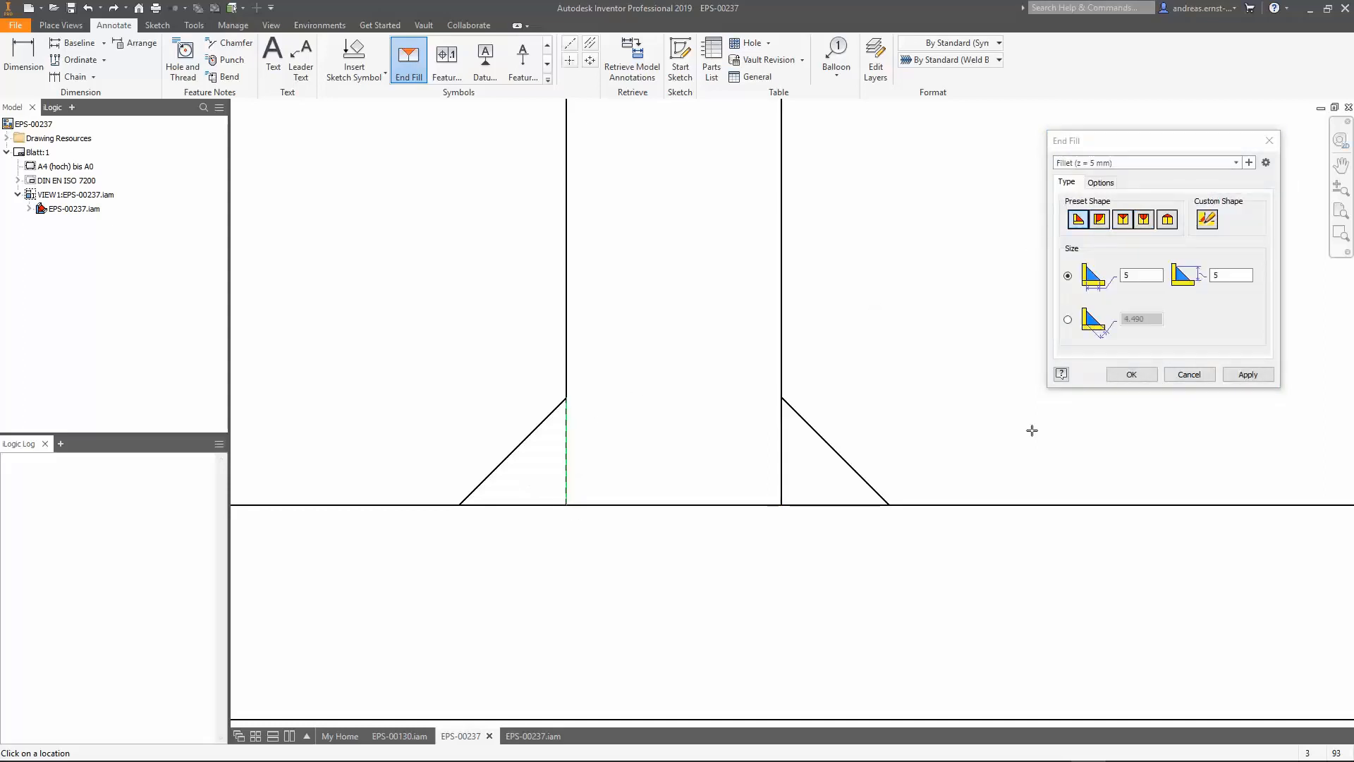
click(1248, 374)
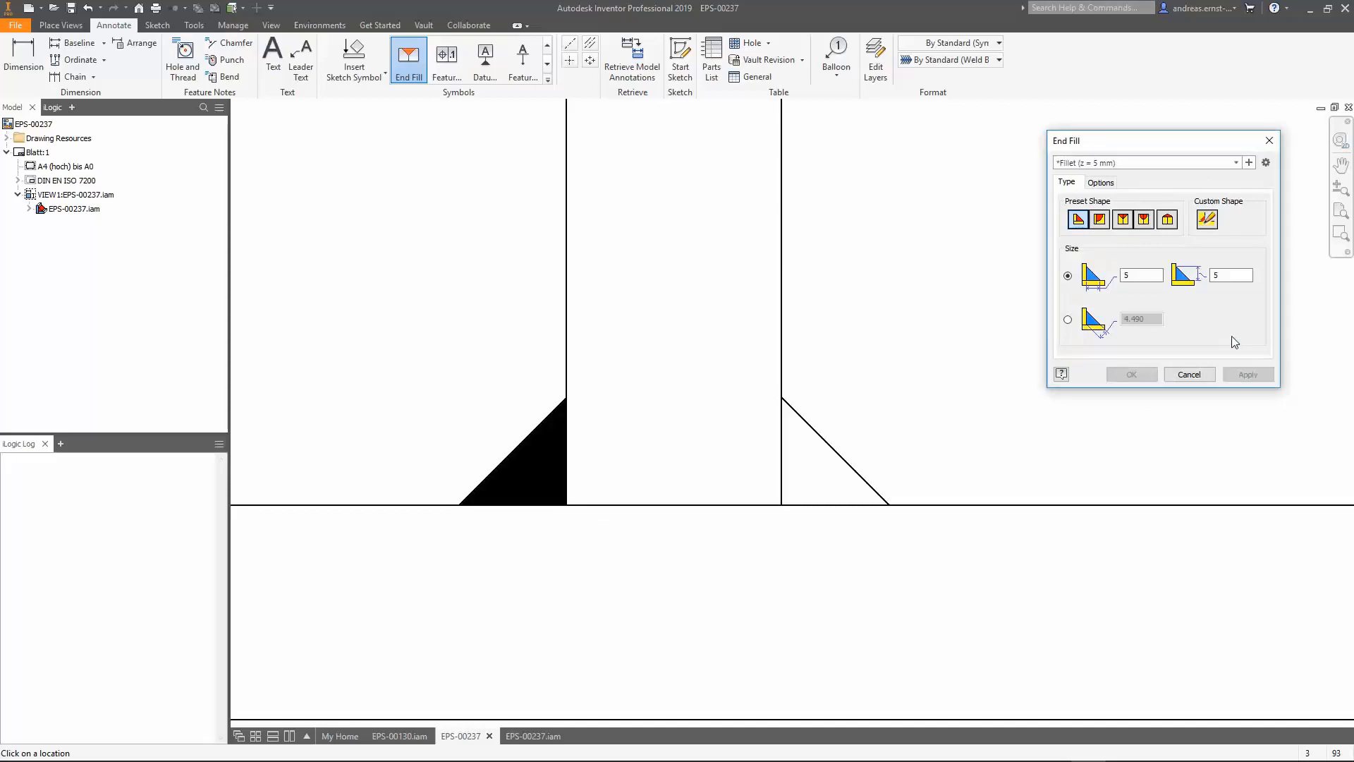
Set the fill color of the new 5 mm fillet end fill to red.
click(1111, 185)
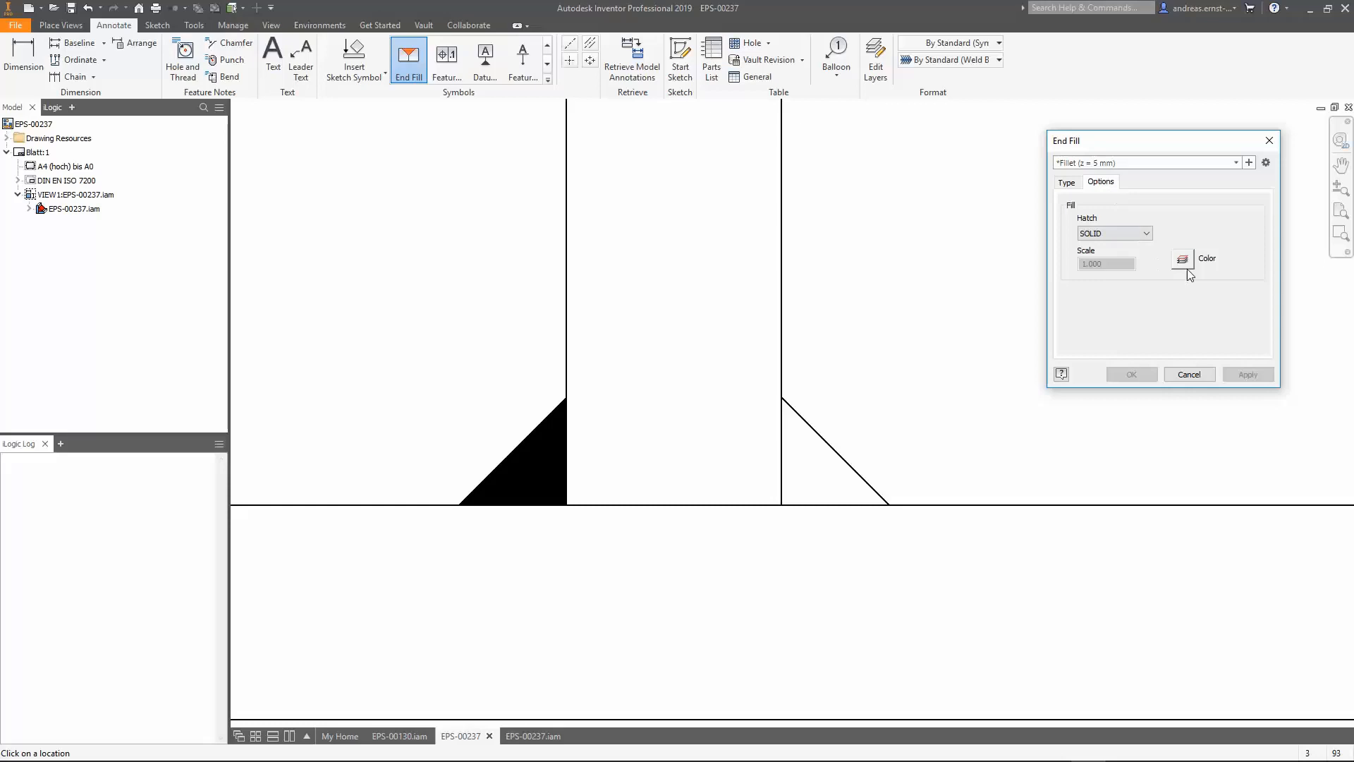
click(1187, 267)
click(1098, 210)
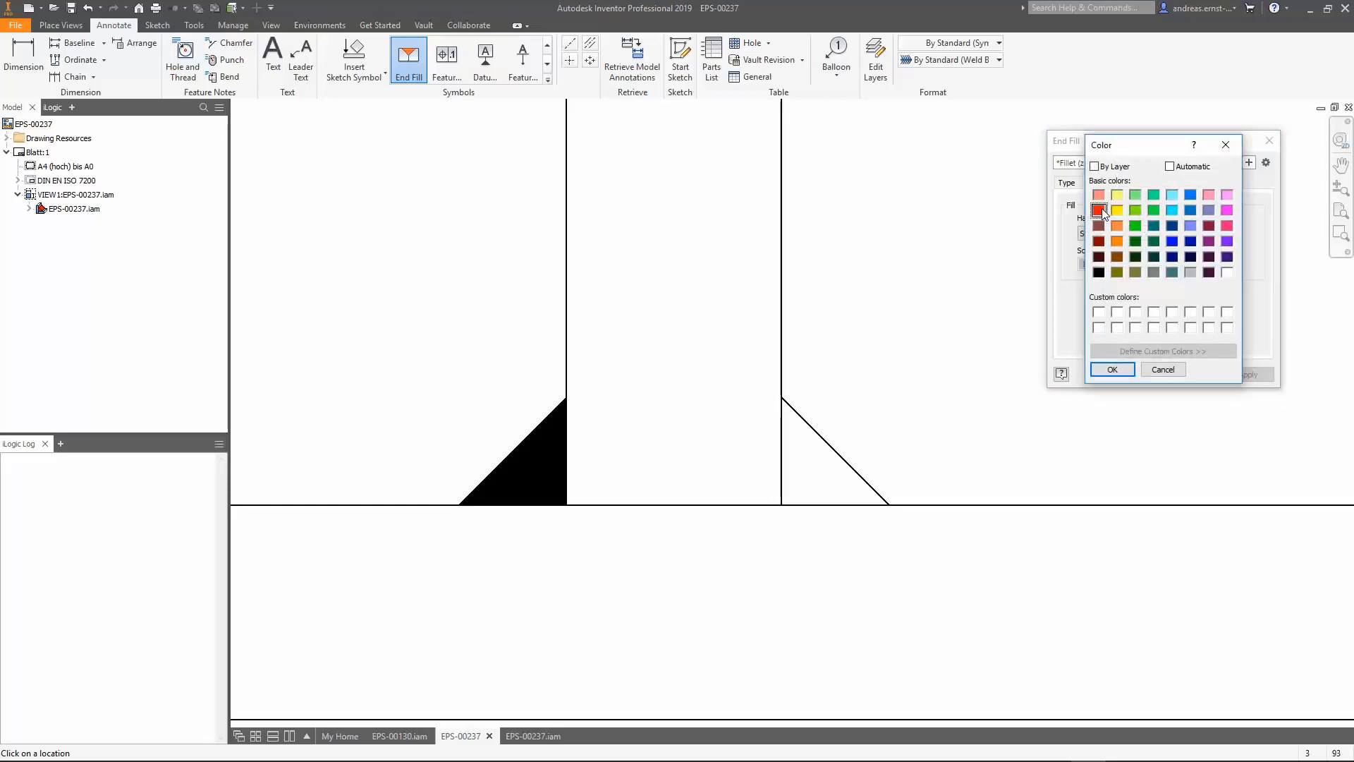
click(1112, 368)
Save the end fill settings as preset "Fillet (z = 5 mm | Red)" and place the fill in the right weld corner.
click(1249, 162)
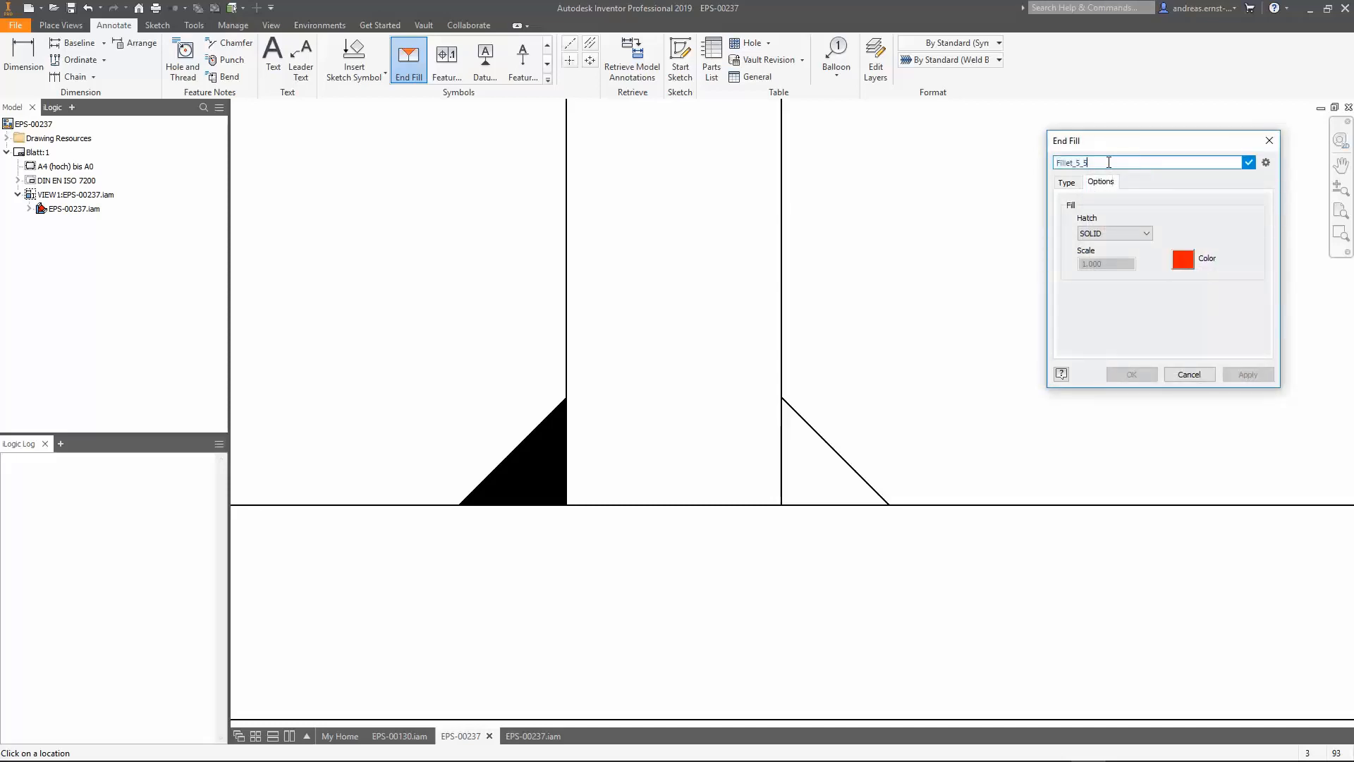
text(Fillet (2 = 5 mm | Red)
click(1249, 163)
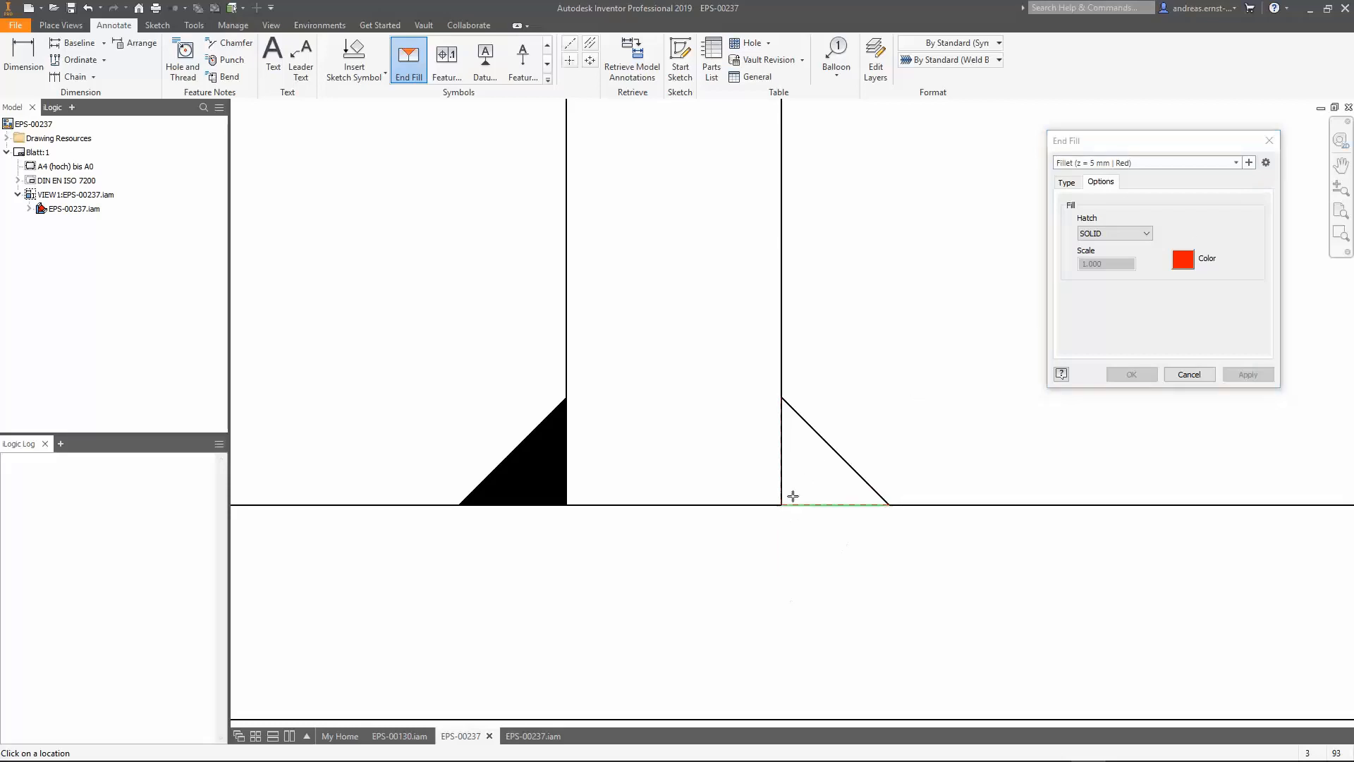
click(807, 475)
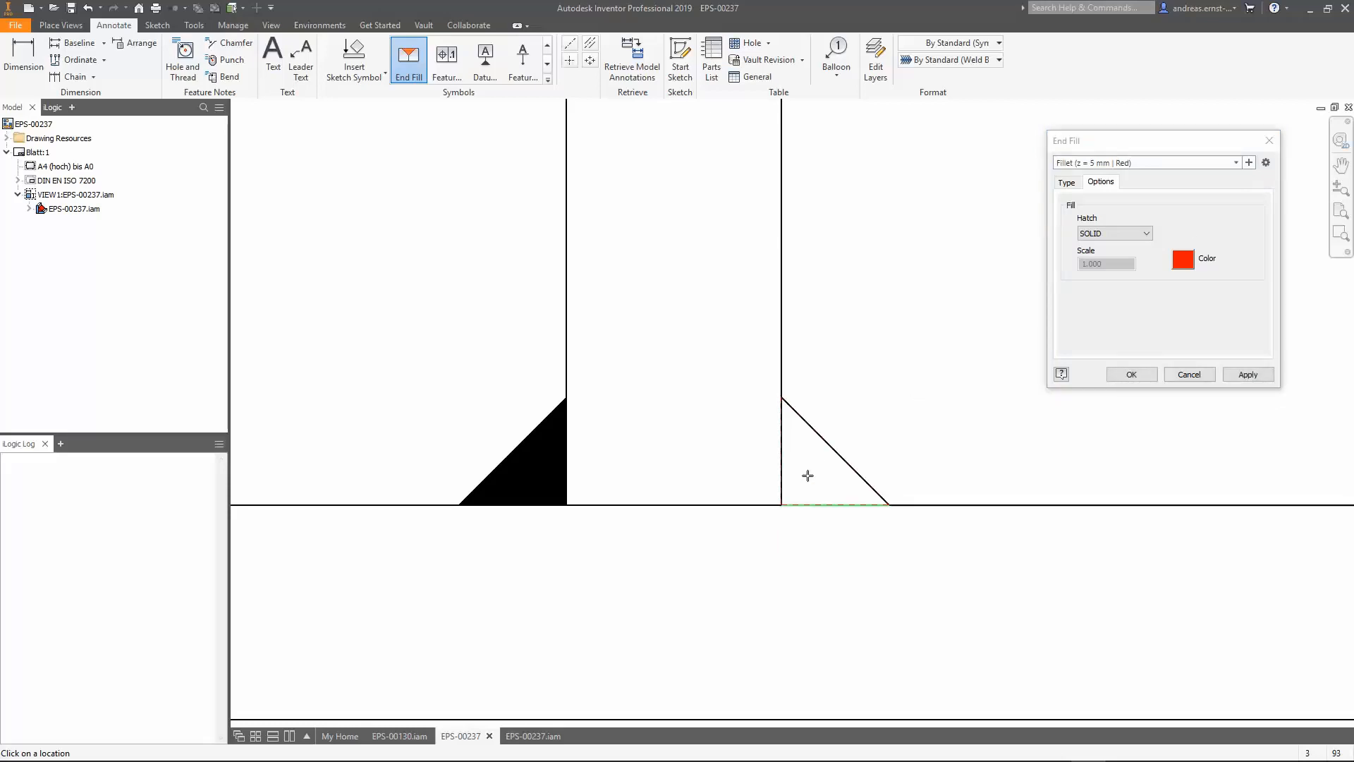
click(1135, 376)
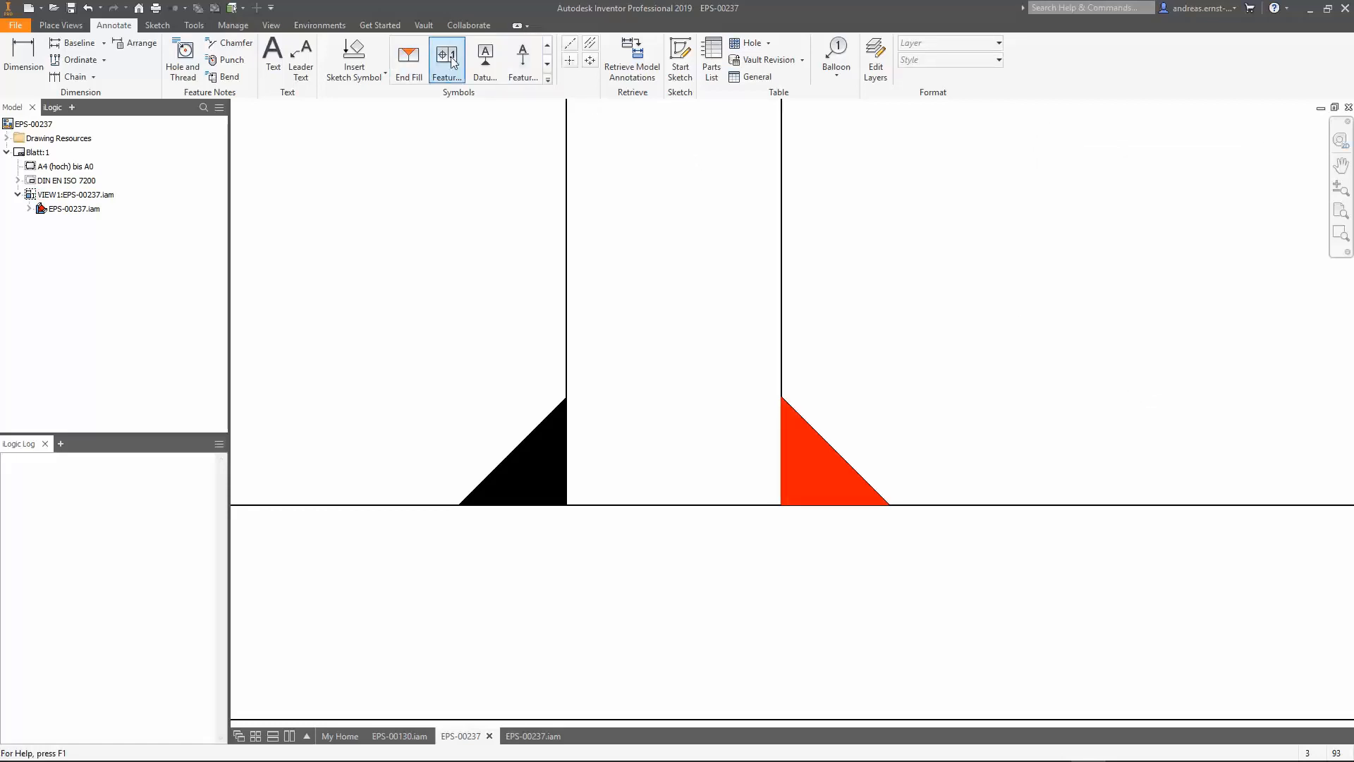
Start another end fill and save its default-colored settings as preset "Fillet (z = 5 mm | Black)".
click(408, 60)
click(1249, 163)
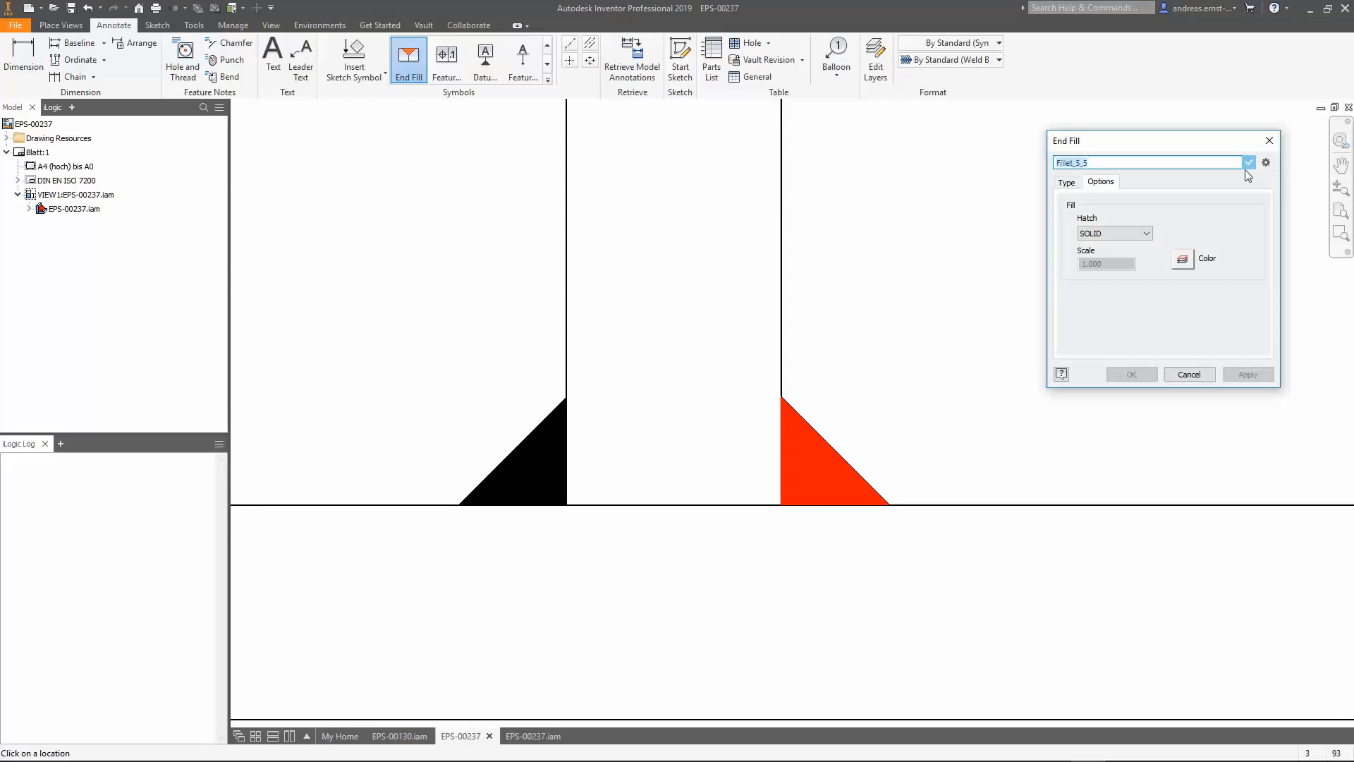
text(Fillet (z = 5 mm | Black))
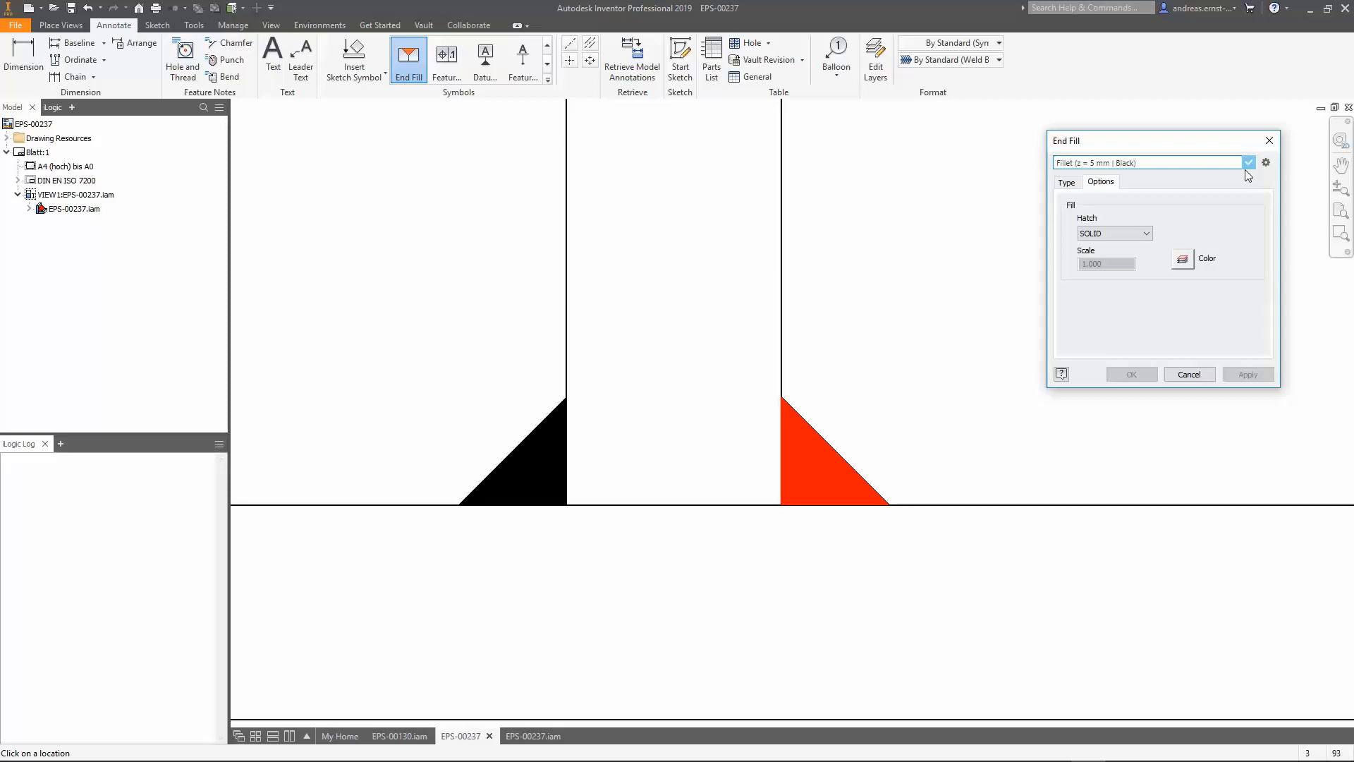
click(1246, 170)
Delete the end fill preset "Fillet (z = 5 mm)" and close the end fill settings without placing a fill.
click(1235, 163)
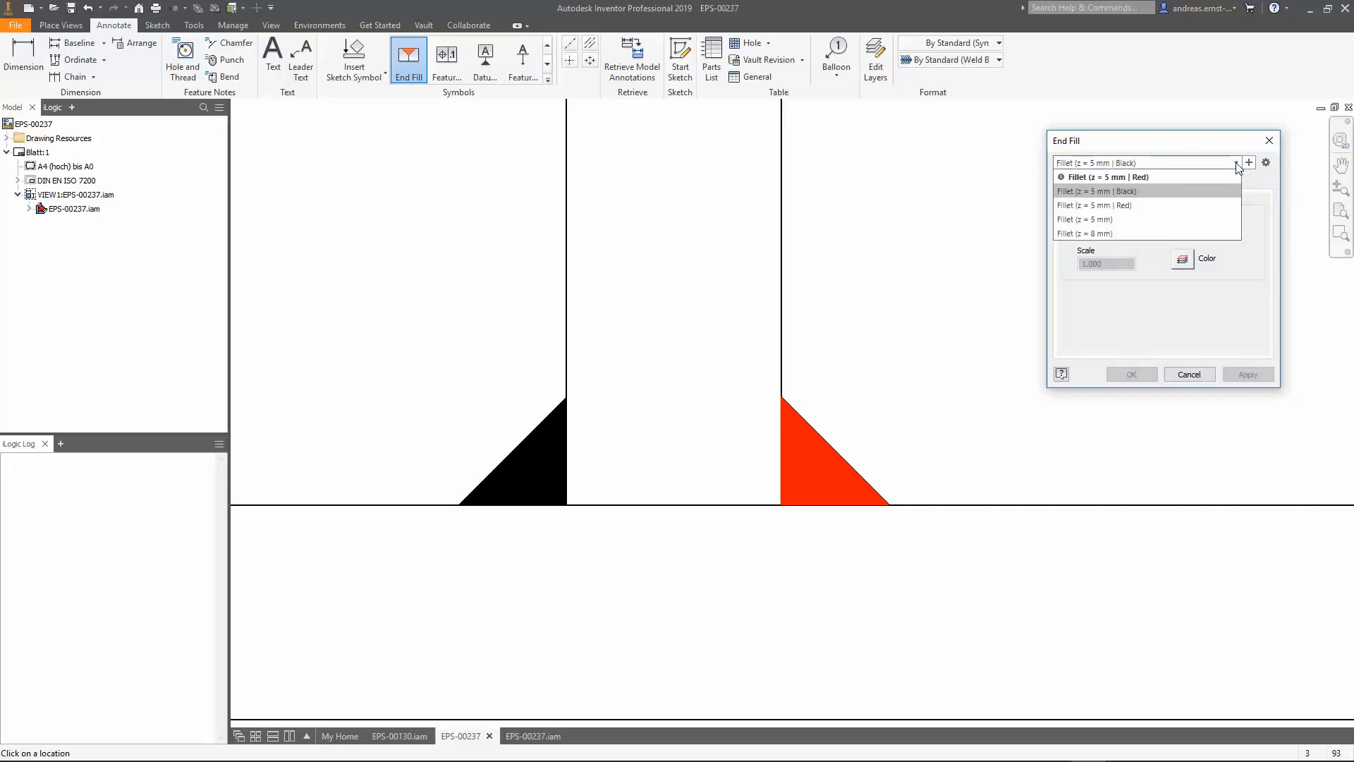
click(1198, 218)
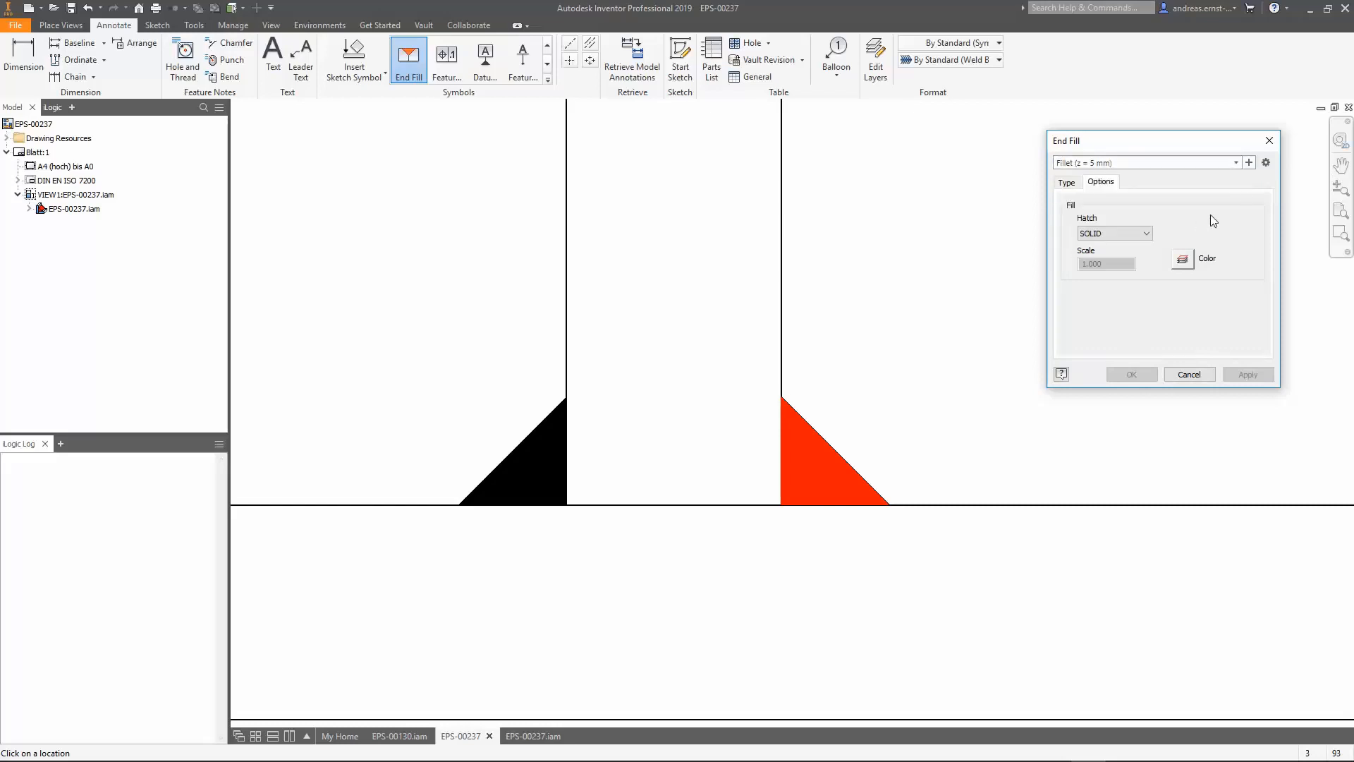
click(1266, 165)
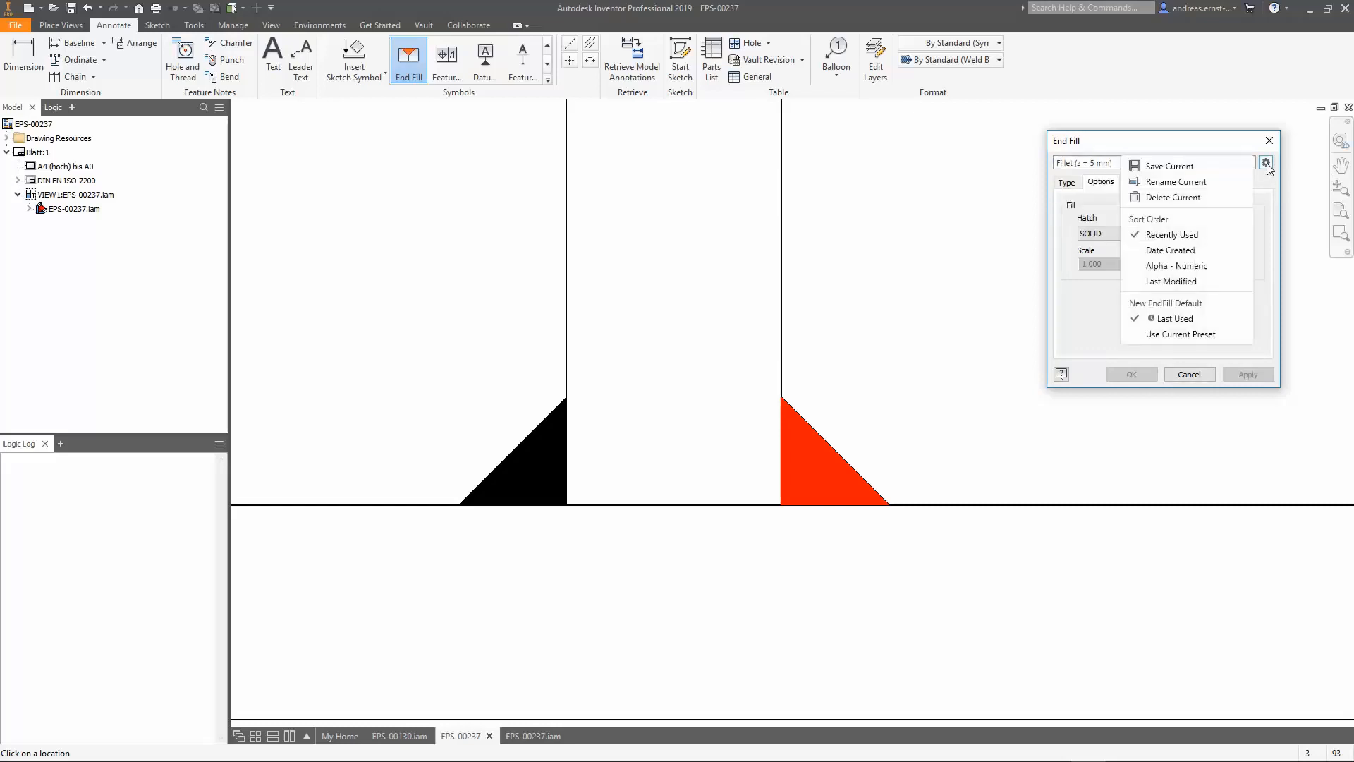
click(1207, 198)
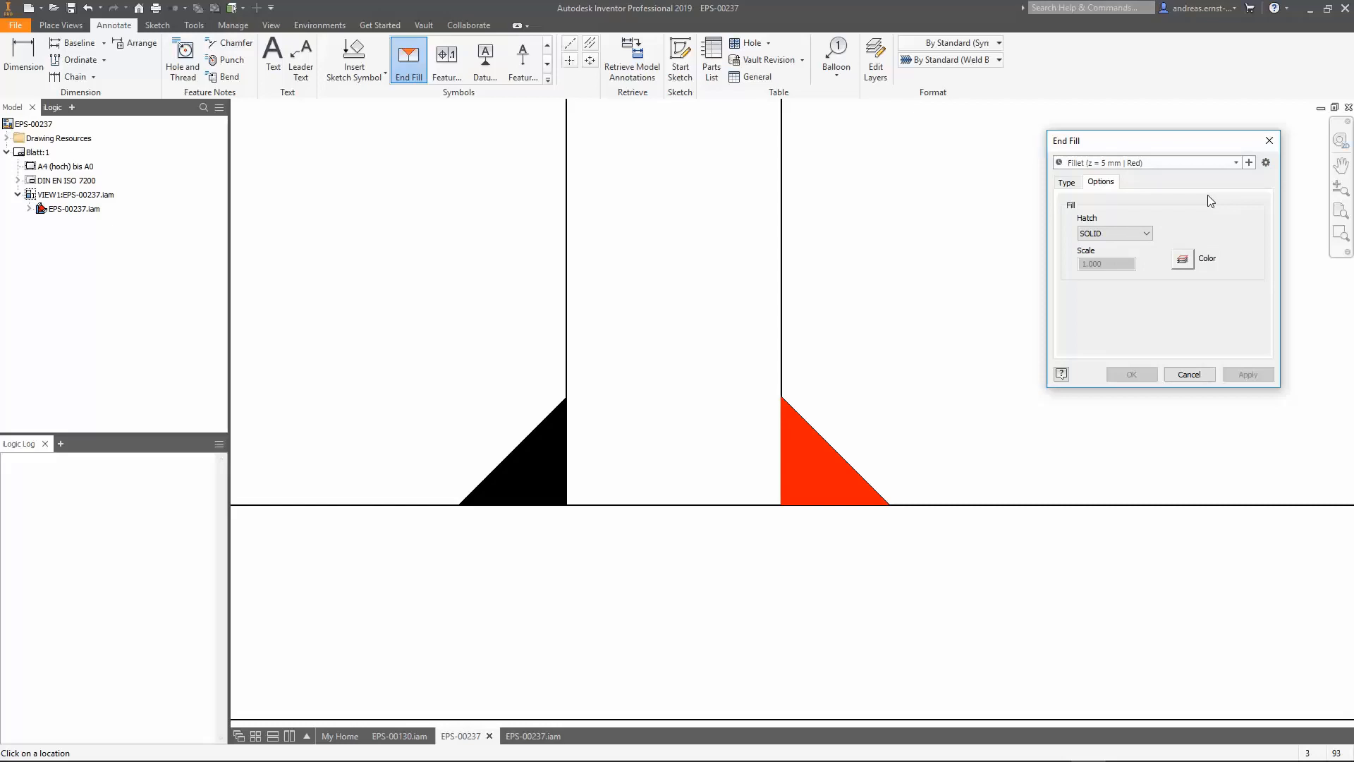
click(1190, 375)
Compare the fill options of the "Fillet (z = 5 mm | Black)" and "Fillet (z = 5 mm | Red)" presets without placing a fill.
click(408, 60)
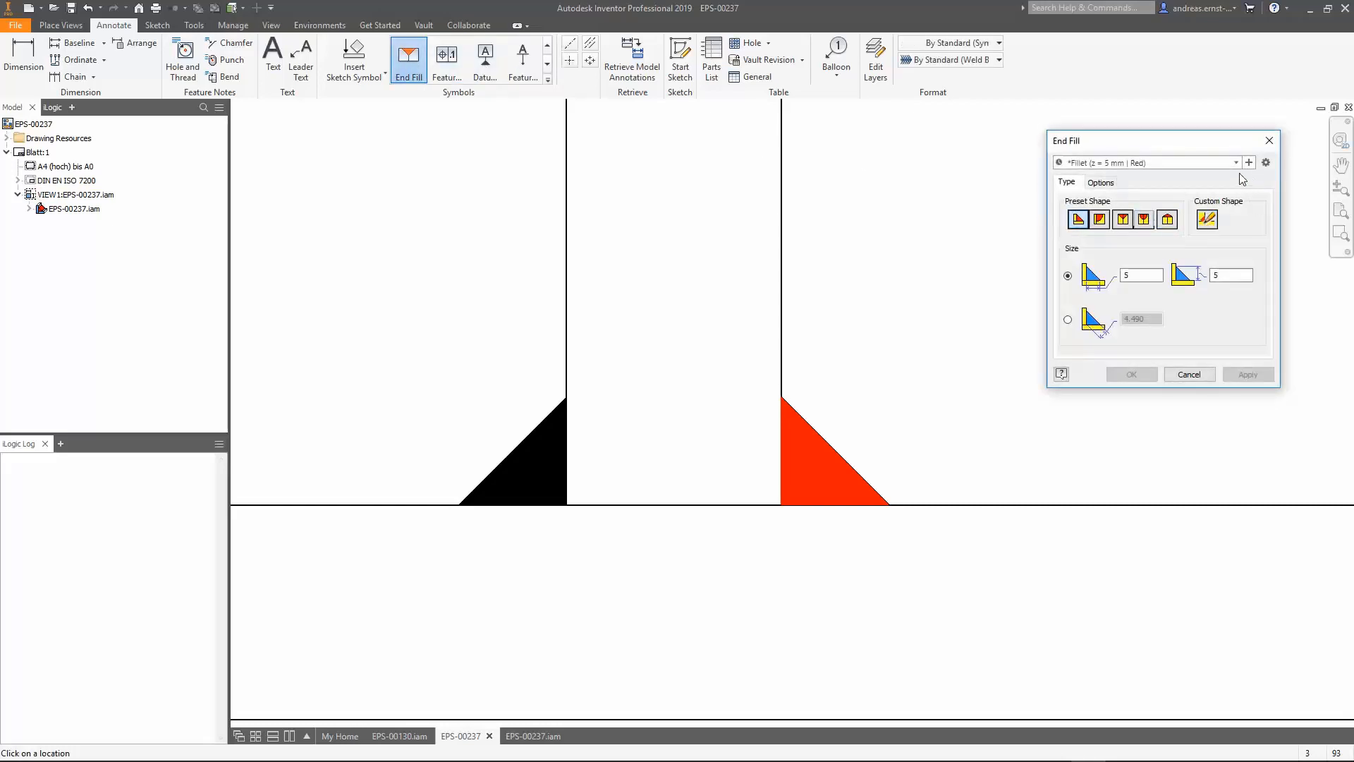
click(1199, 163)
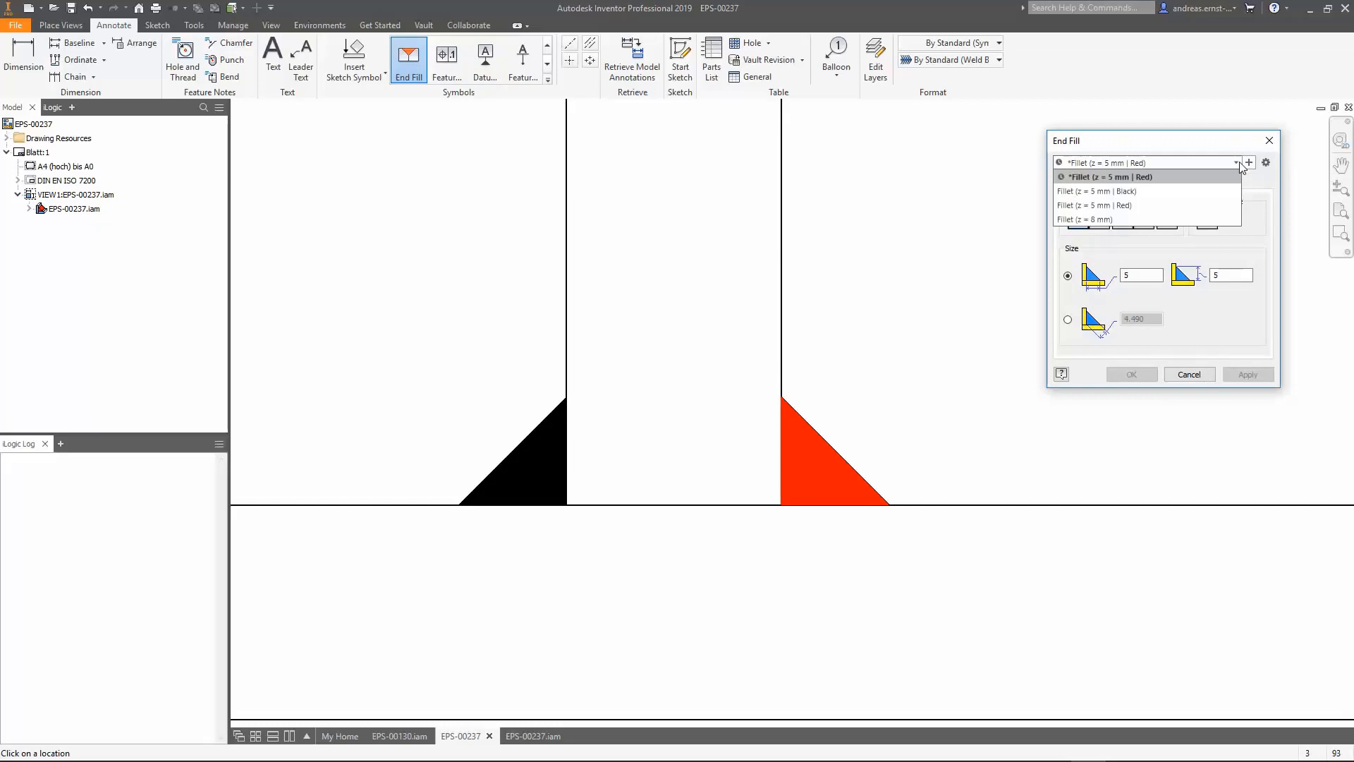
click(1213, 192)
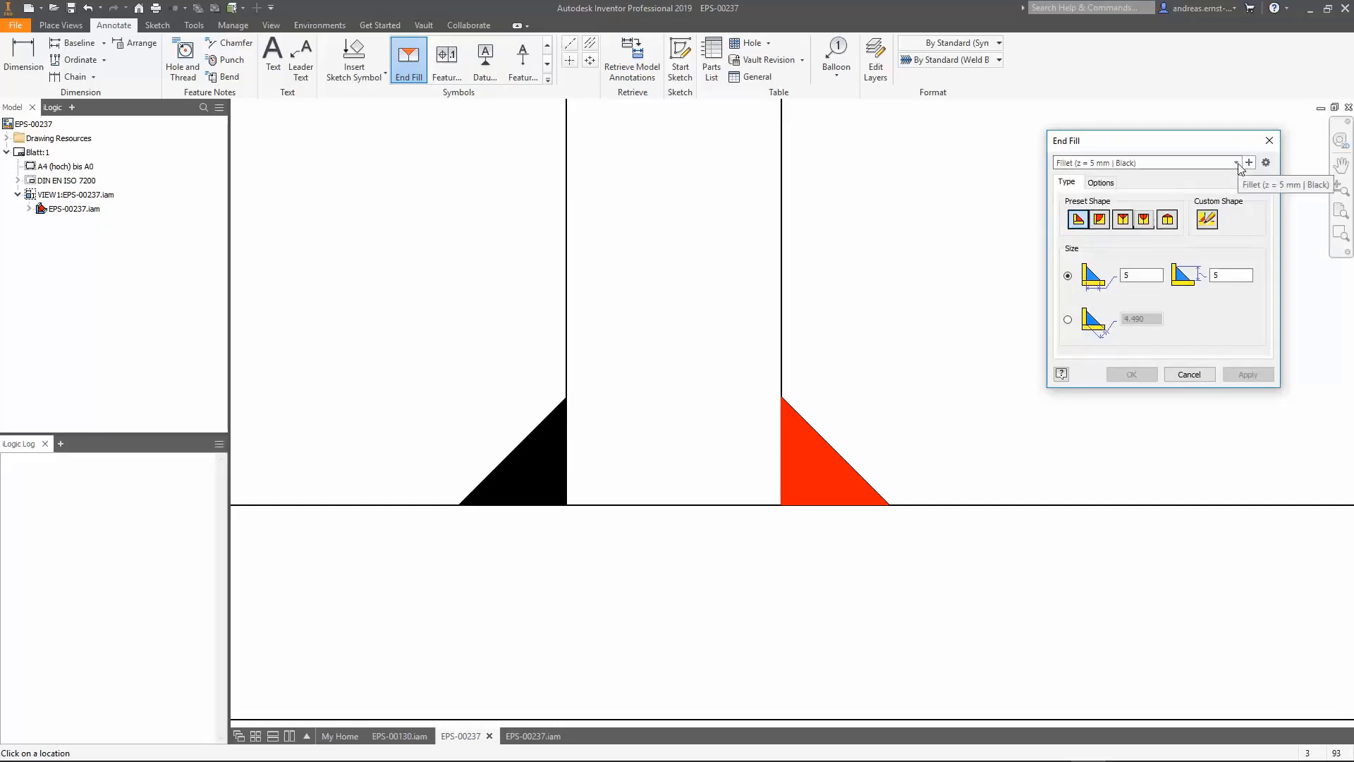
click(1103, 182)
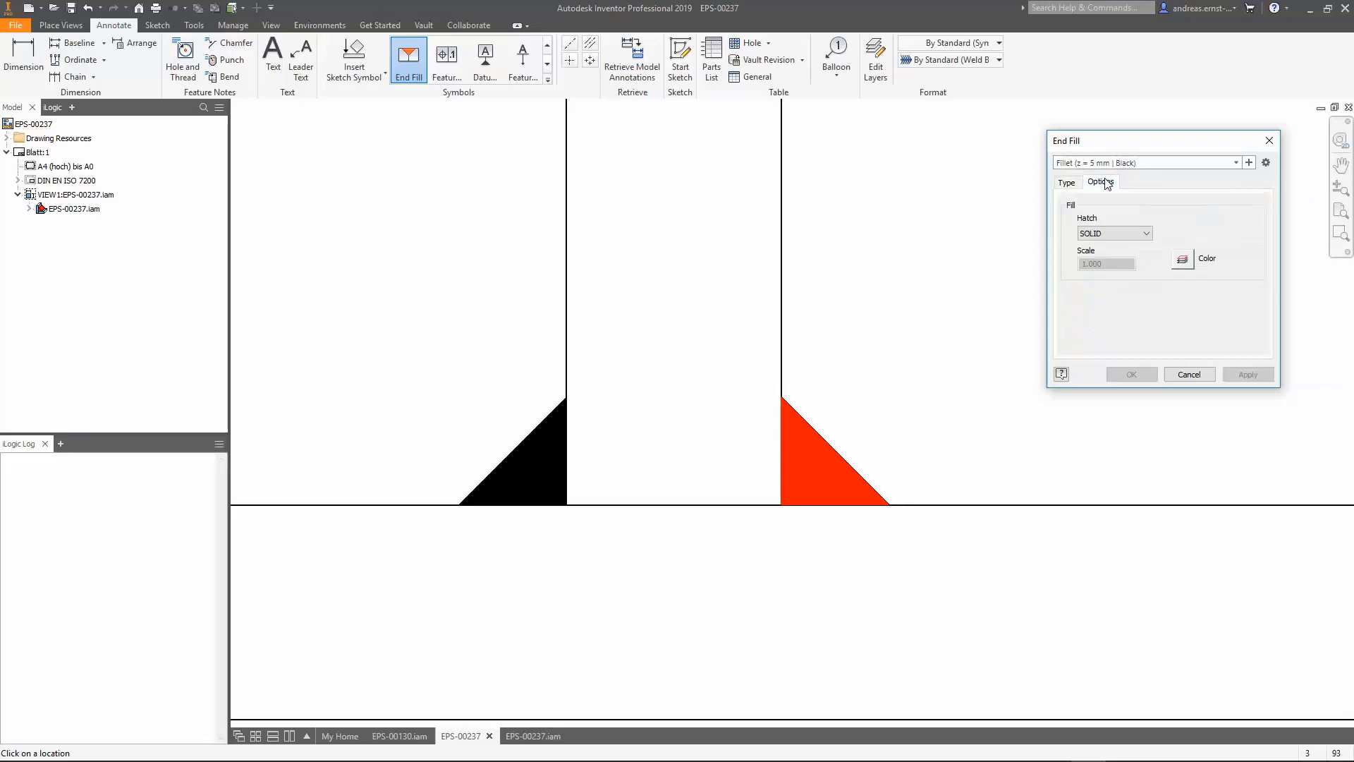
click(1236, 162)
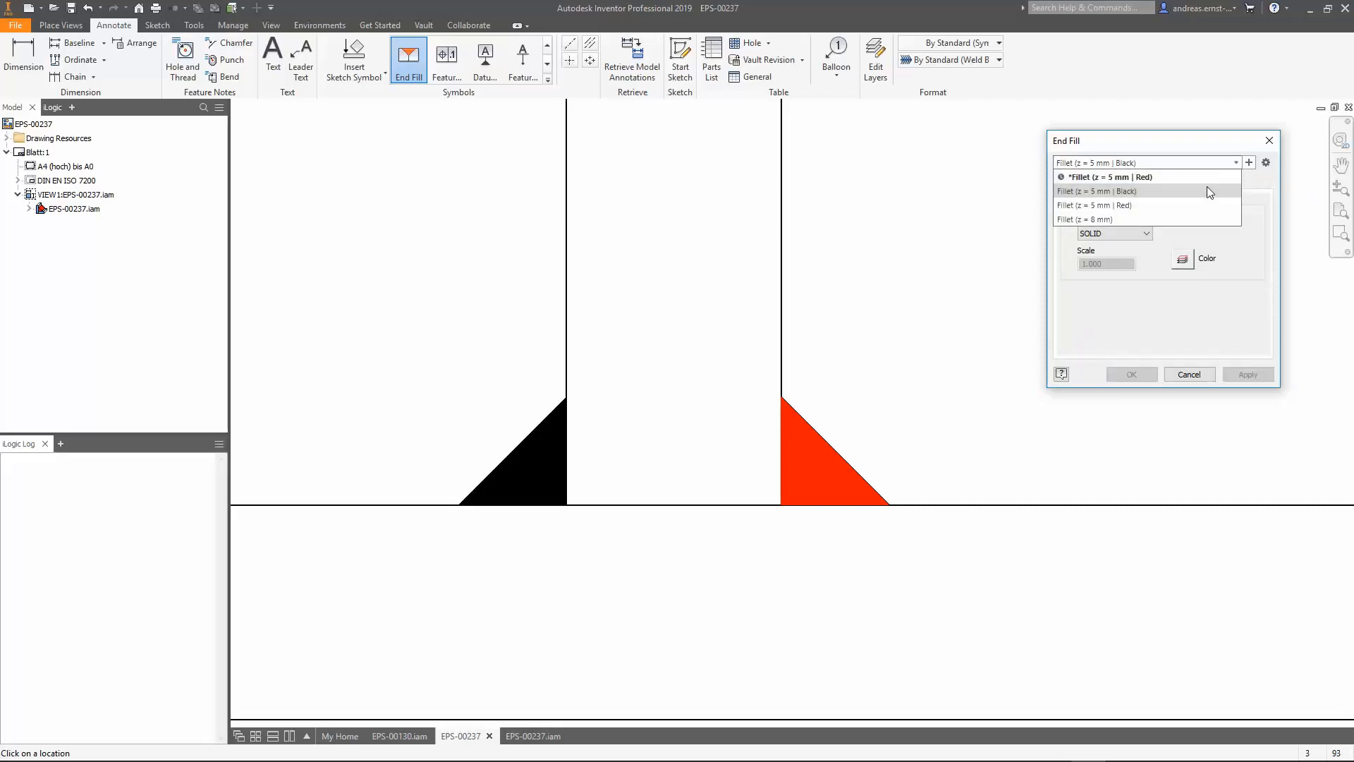
click(1200, 205)
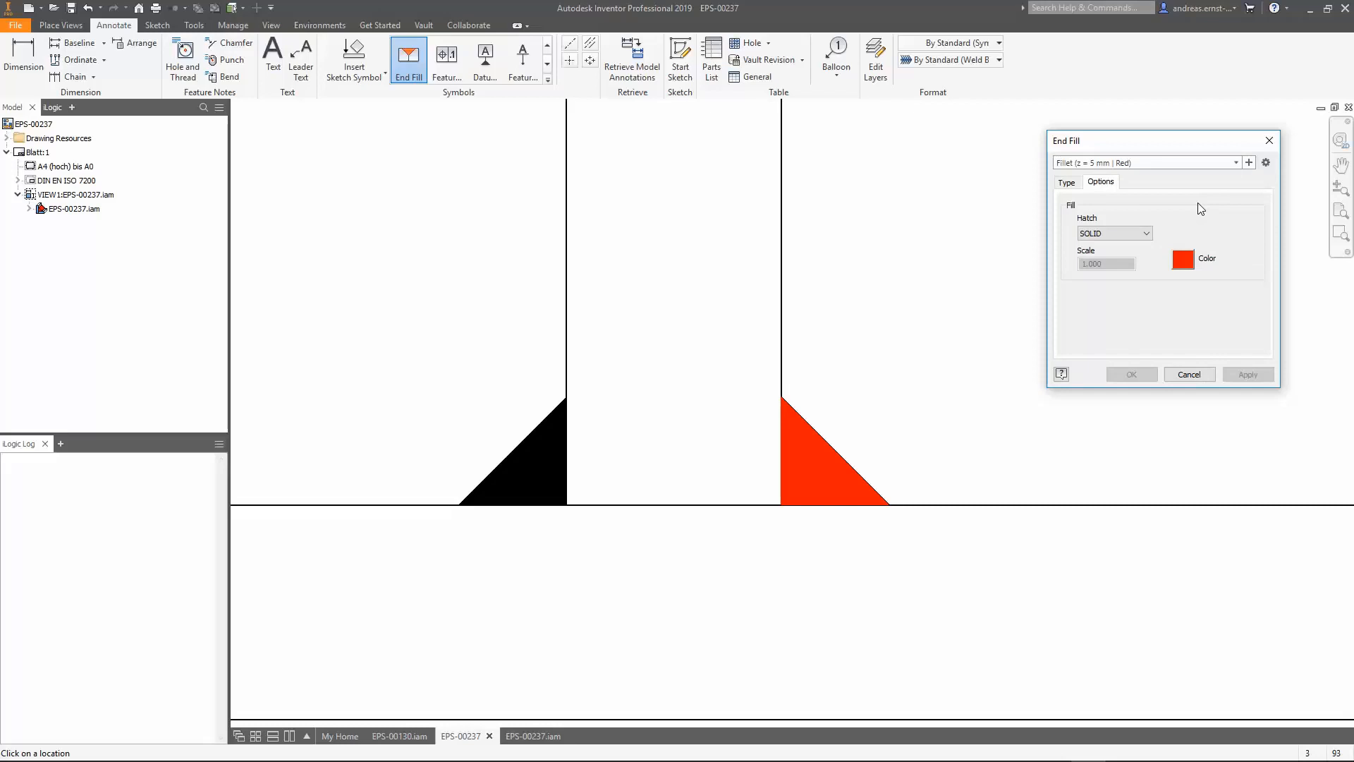
click(1191, 374)
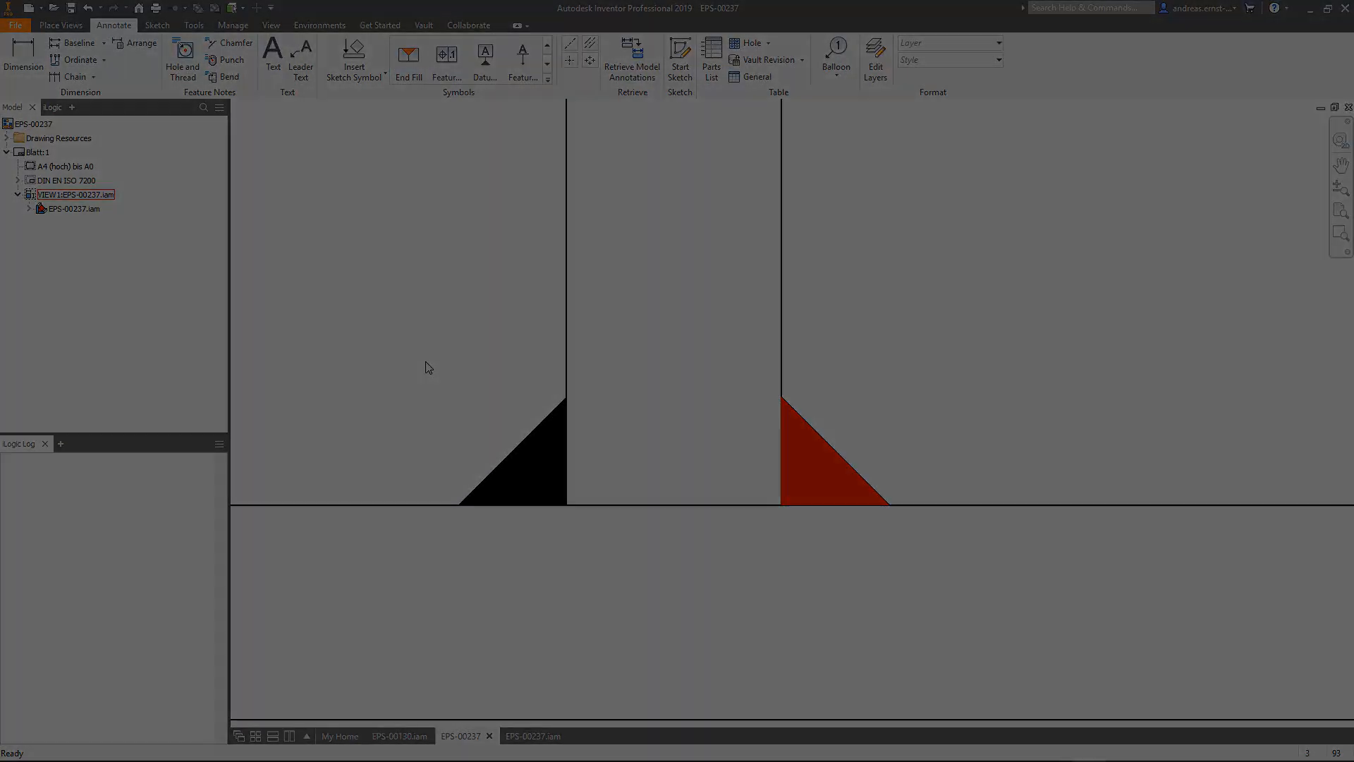